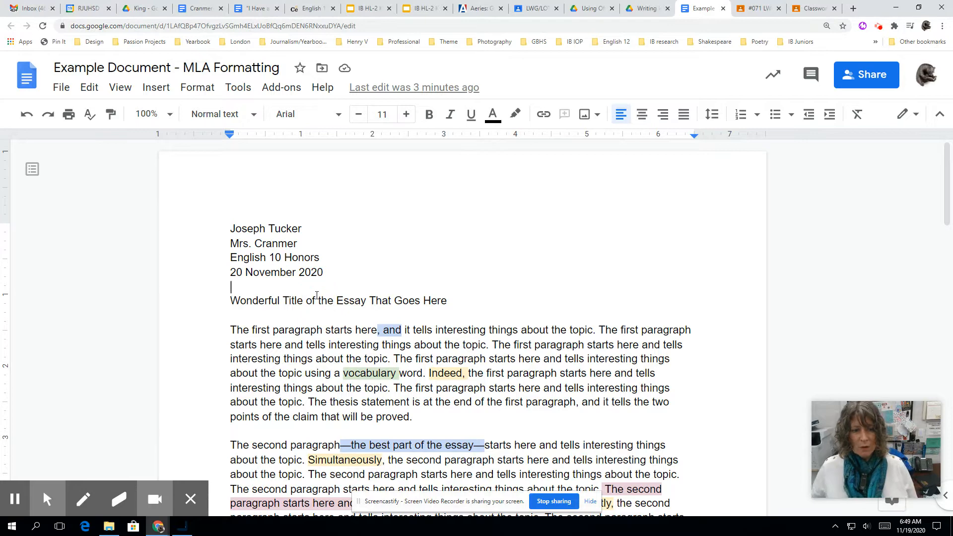
- Review the essay through to the Works cited line, and examine the heading's student, teacher, class and date lines
scroll(315, 297, down, 3)
scroll(314, 297, down, 8)
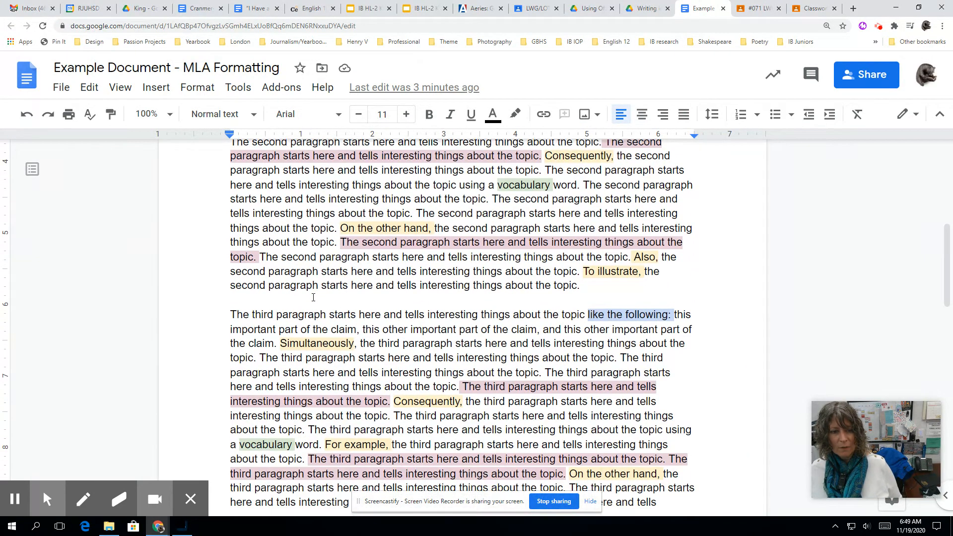
scroll(313, 298, down, 7)
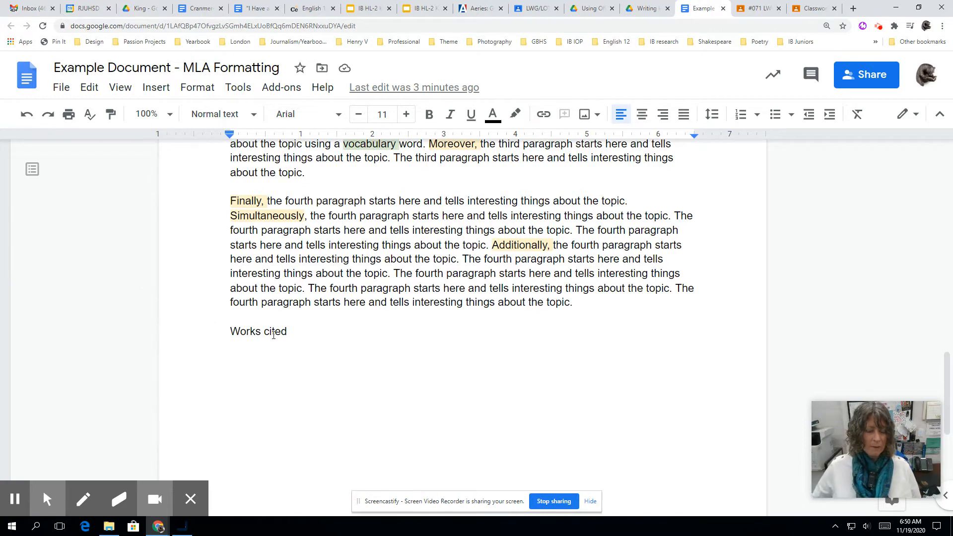
scroll(361, 332, up, 15)
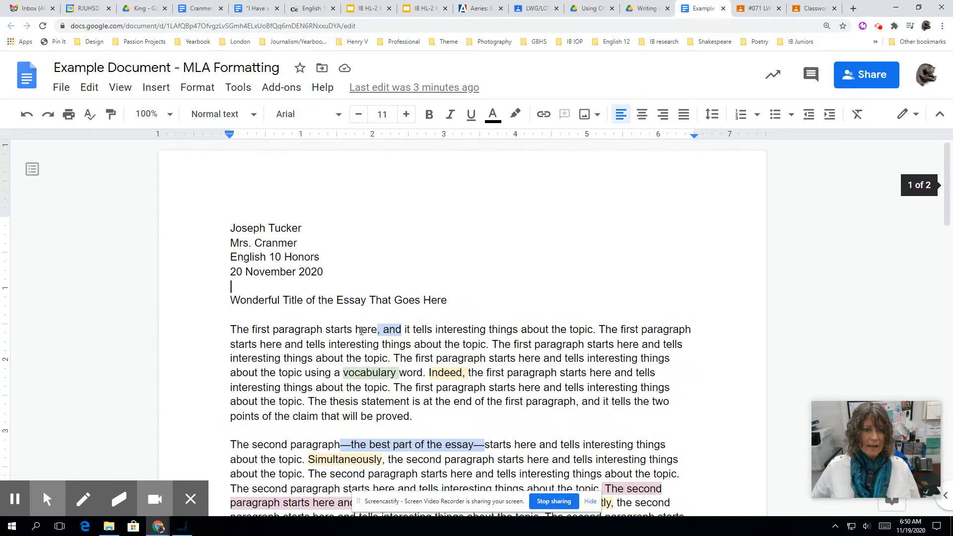
click(231, 233)
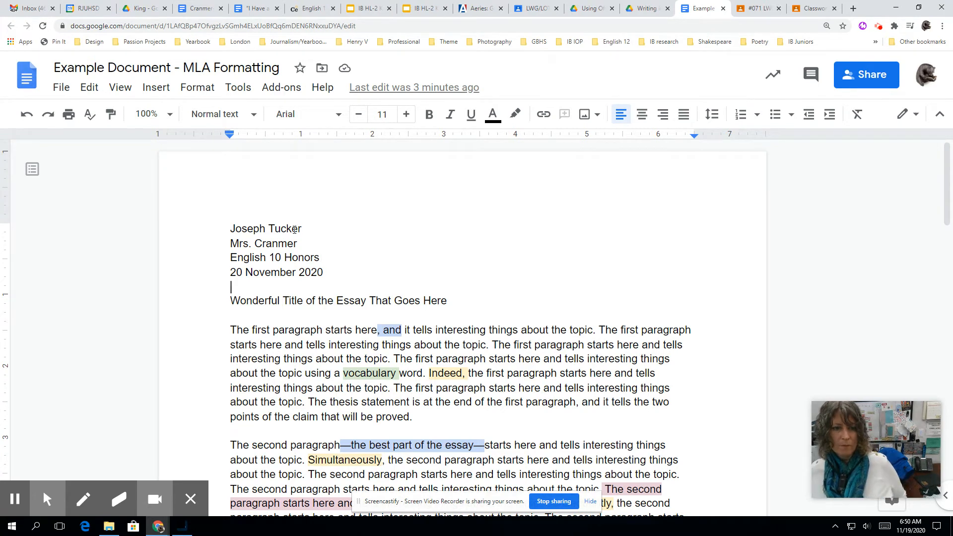
click(235, 230)
drag(240, 230, 308, 229)
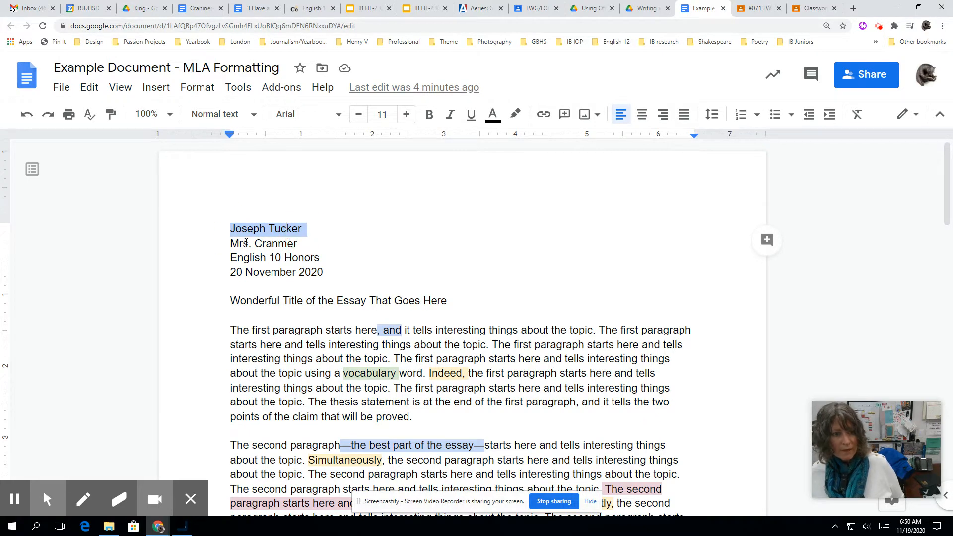
drag(229, 243, 297, 243)
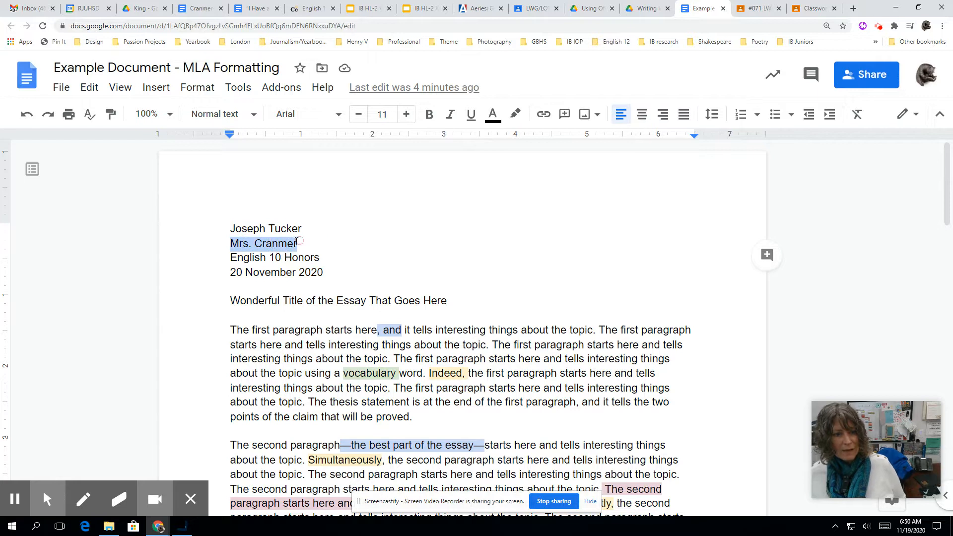
click(232, 257)
drag(231, 257, 319, 259)
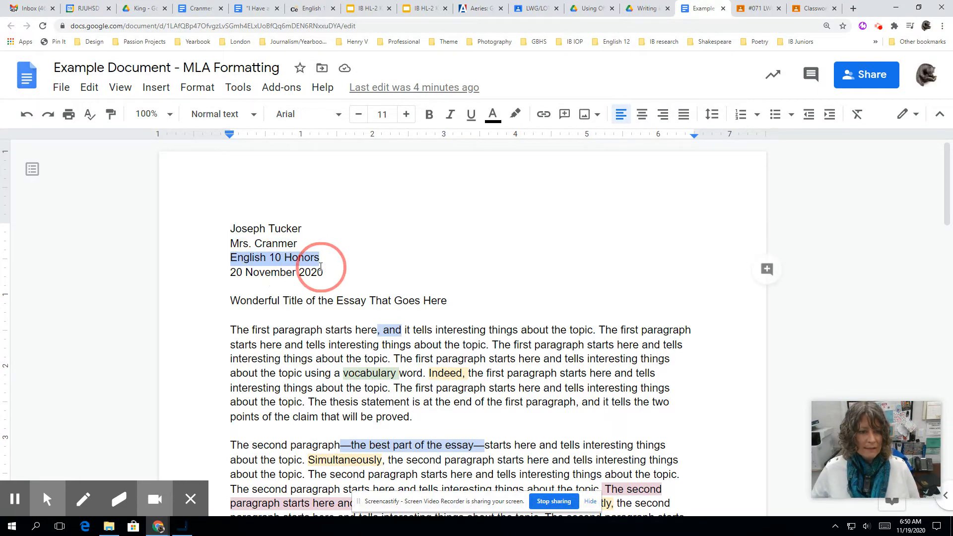
drag(230, 272, 330, 277)
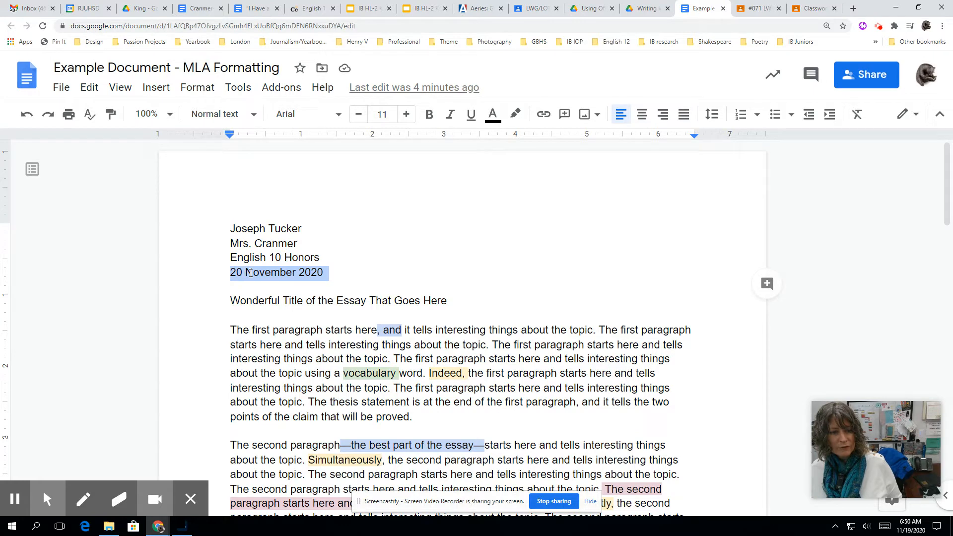
click(313, 274)
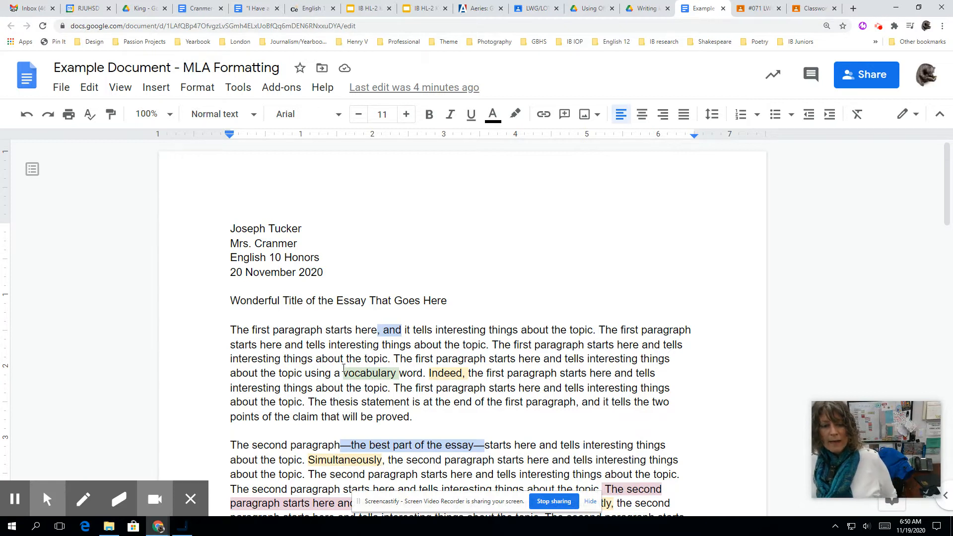
- Remove the highlight from ", and" in the opening sentence of the first paragraph
scroll(344, 366, down, 4)
scroll(344, 367, down, 4)
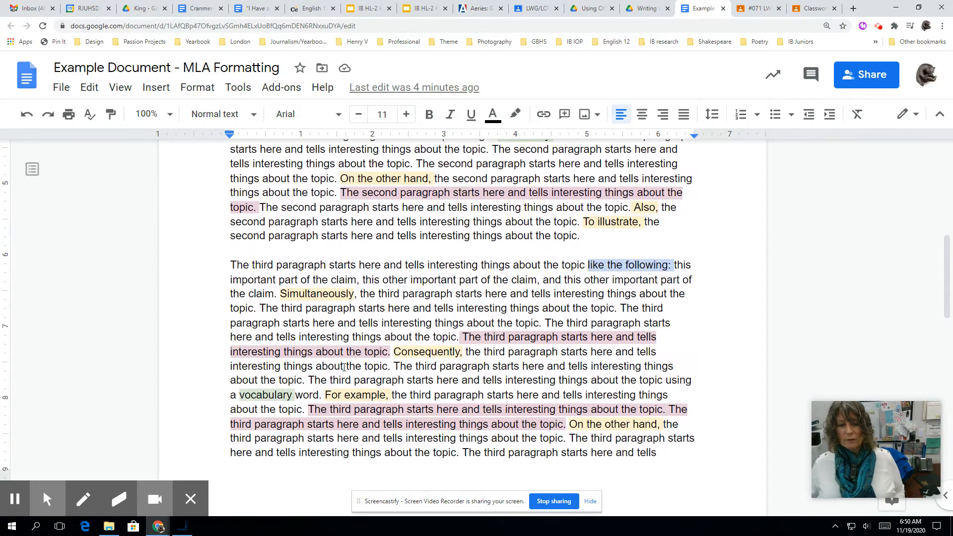
scroll(344, 367, down, 2)
scroll(344, 366, up, 8)
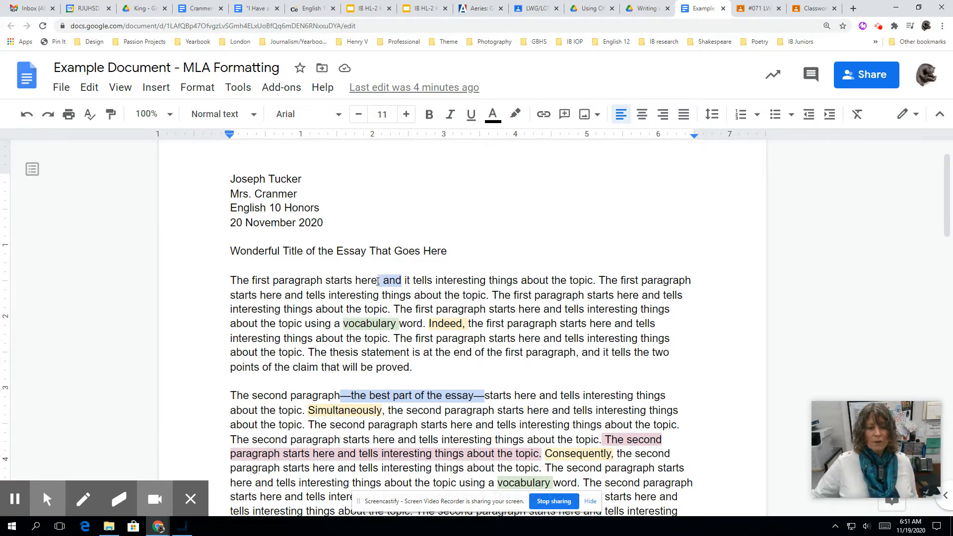
drag(378, 282, 401, 281)
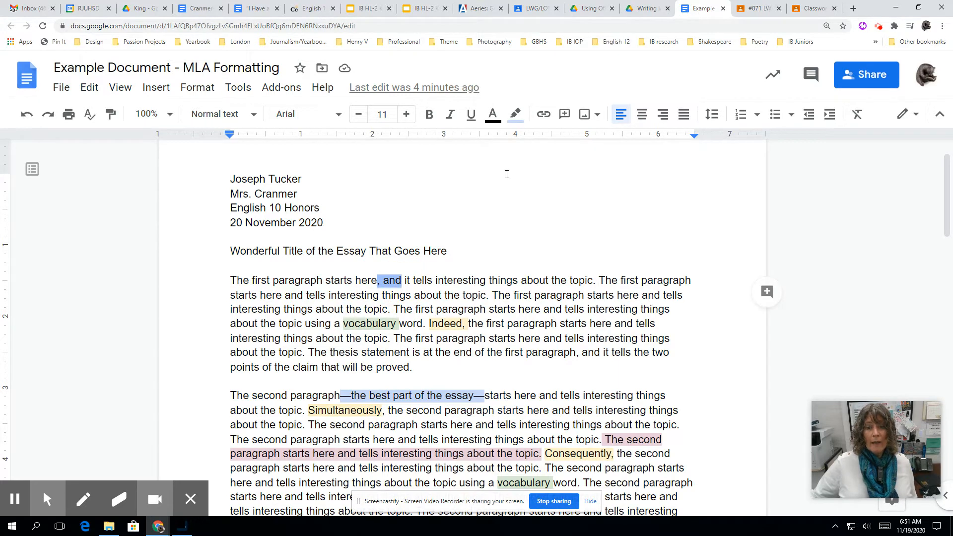
click(517, 116)
click(550, 143)
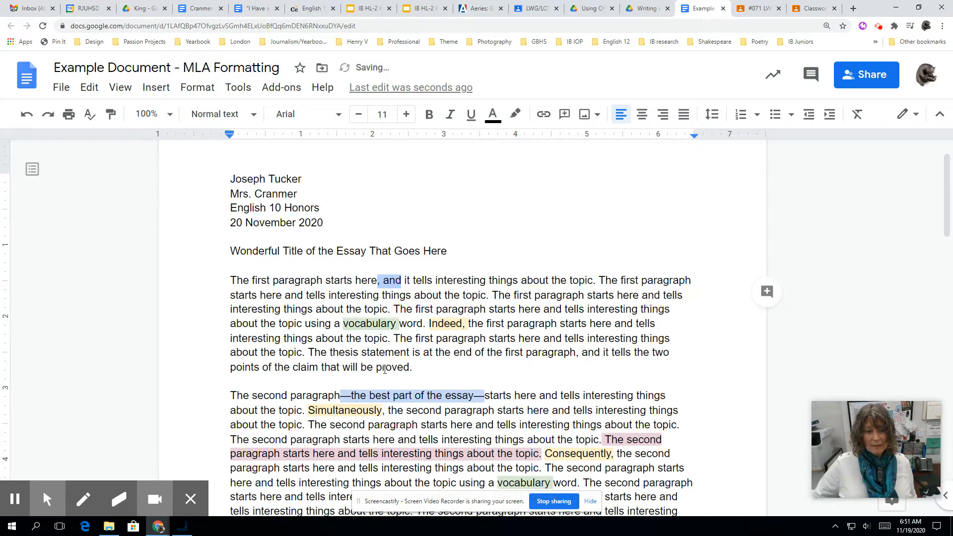
- Highlight ", and" in the thesis sentence of the first paragraph in light blue
drag(575, 353, 600, 353)
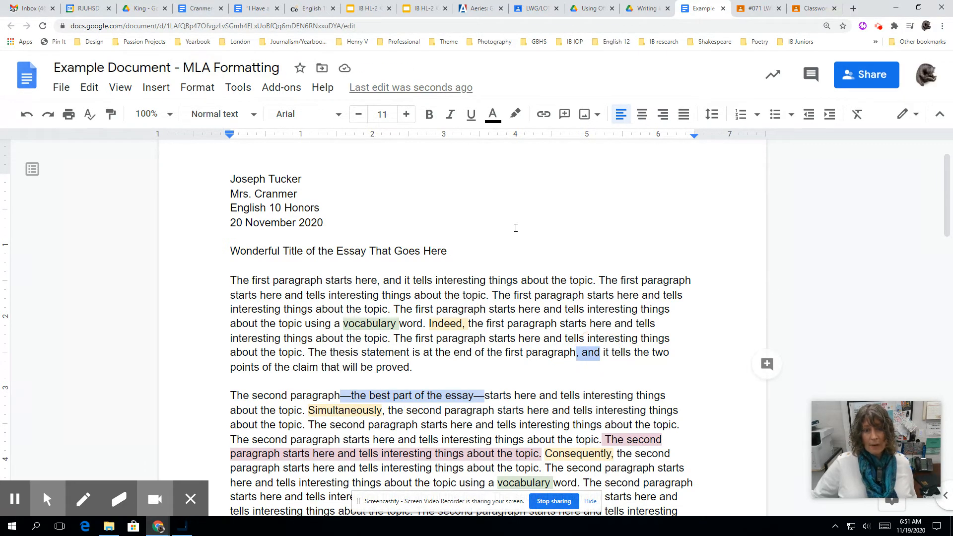
click(515, 114)
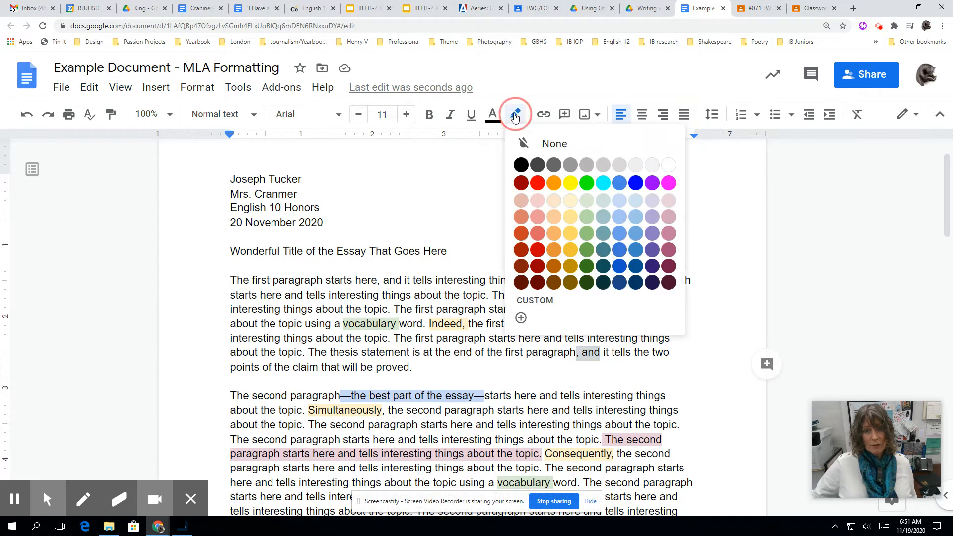
click(617, 203)
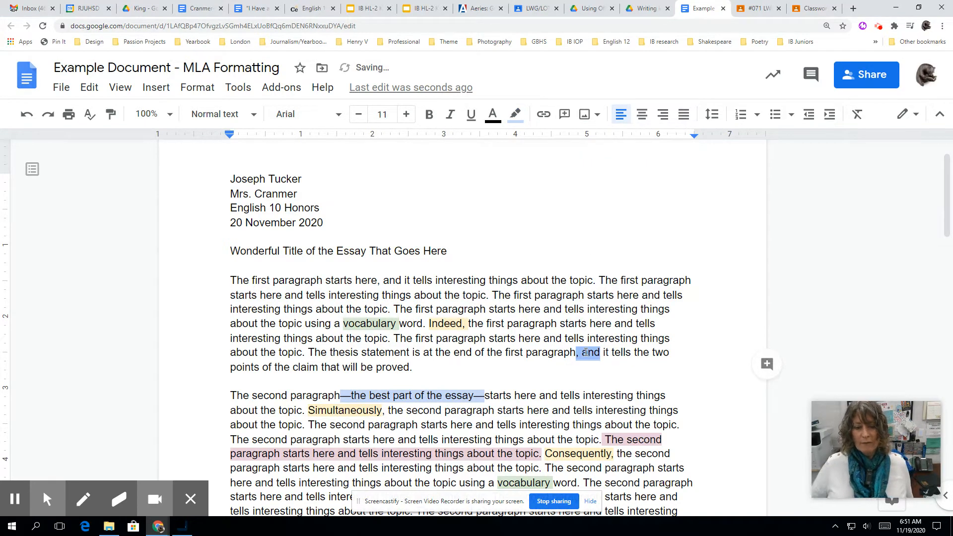
- Examine the blue-highlighted comma, dash and colon constructions in the first three paragraphs
scroll(516, 390, down, 1)
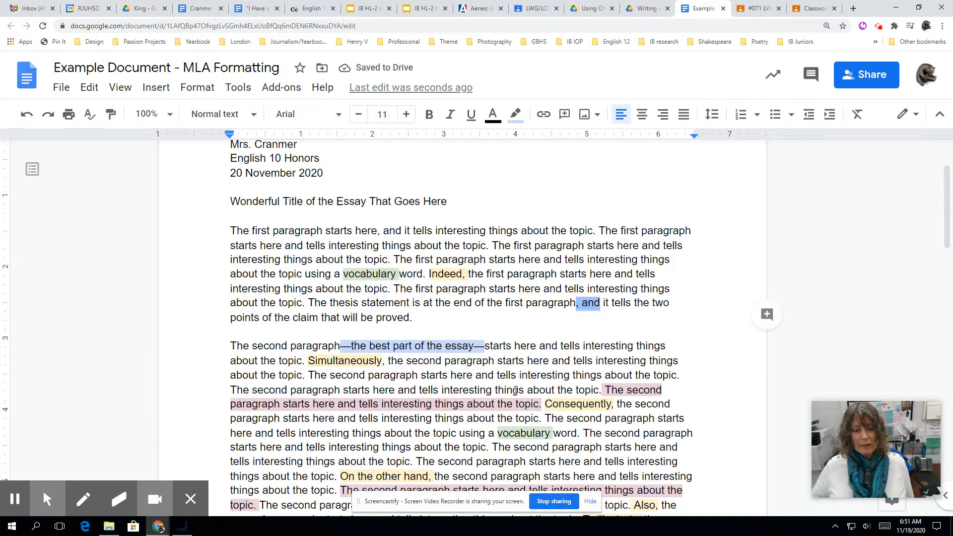
scroll(509, 340, down, 1)
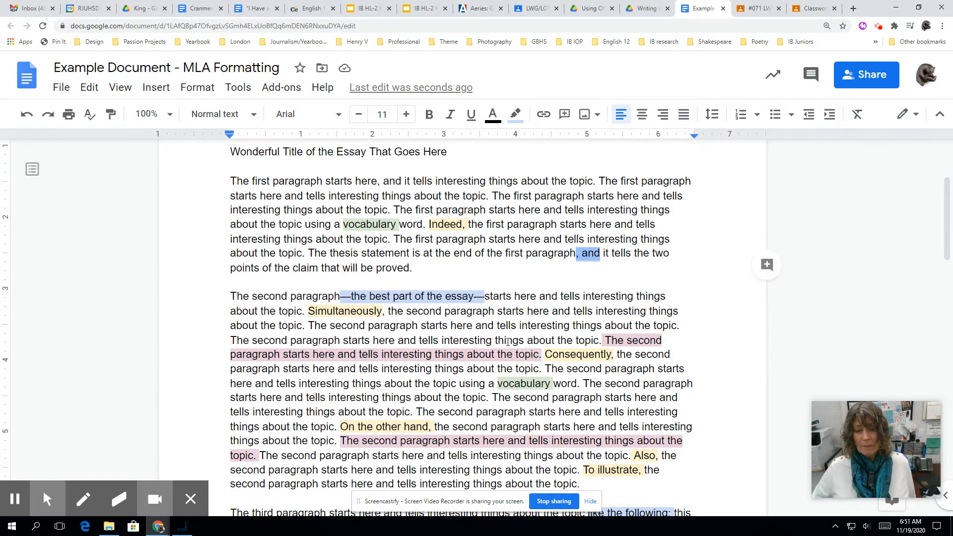
scroll(505, 296, down, 2)
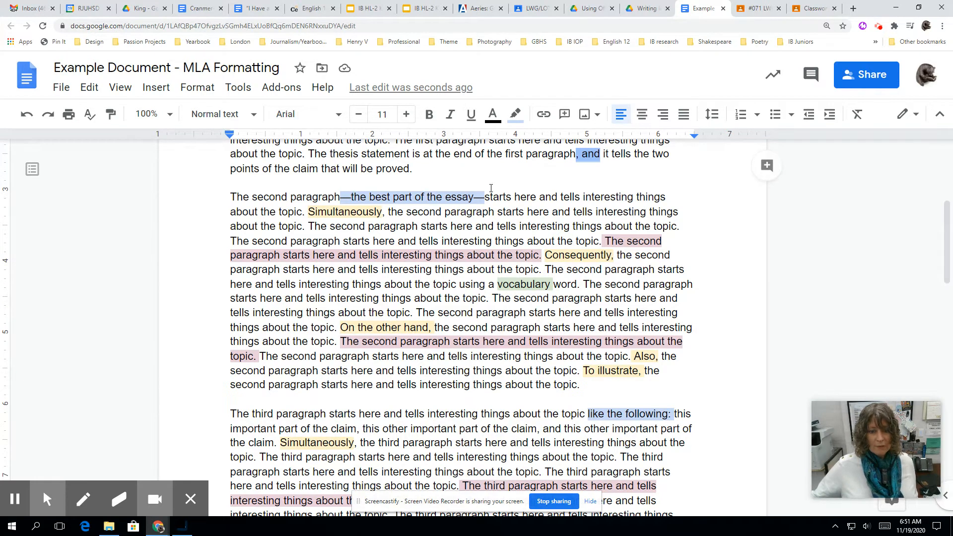
click(584, 158)
drag(577, 156, 604, 156)
click(340, 200)
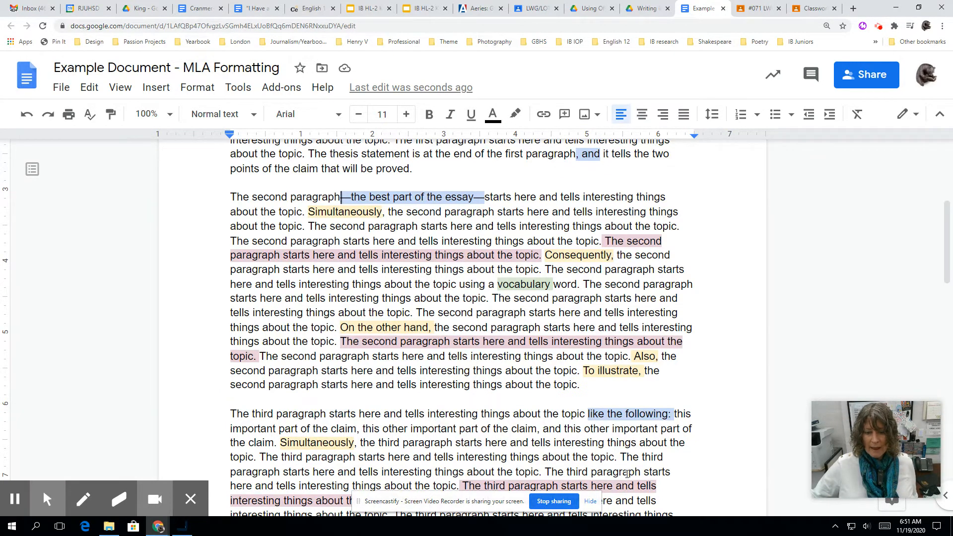
scroll(626, 476, down, 2)
click(668, 316)
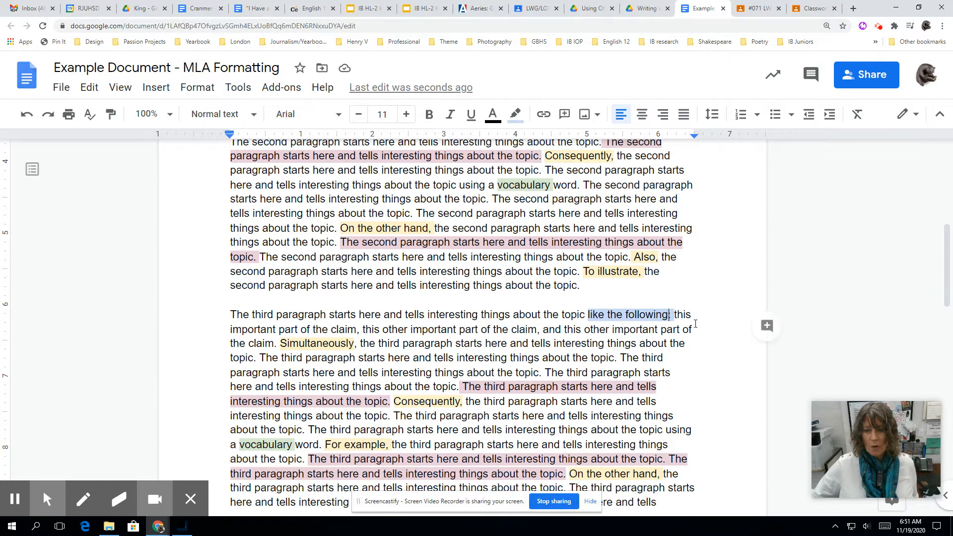
scroll(583, 315, up, 5)
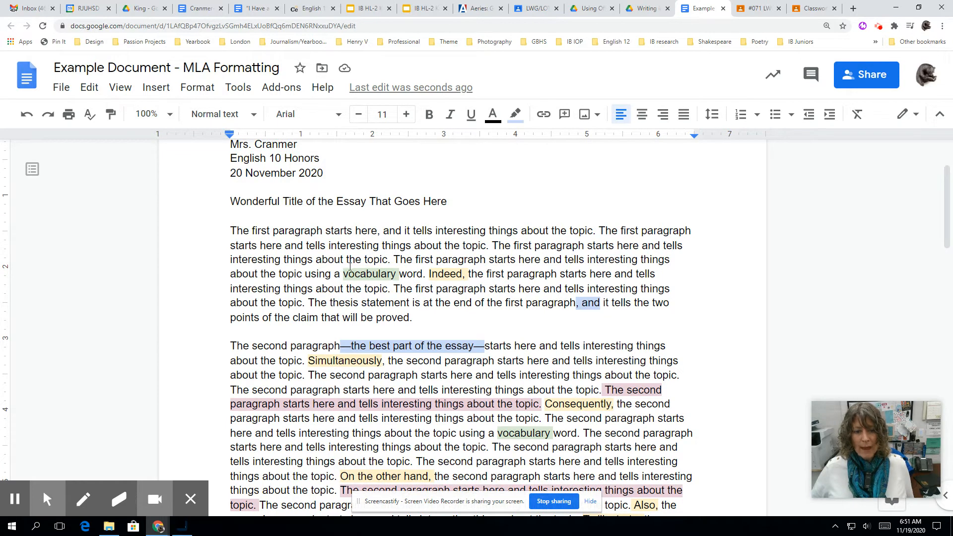
- Examine the green-highlighted vocabulary words and the yellow-highlighted transition words across the essay's paragraphs
click(354, 273)
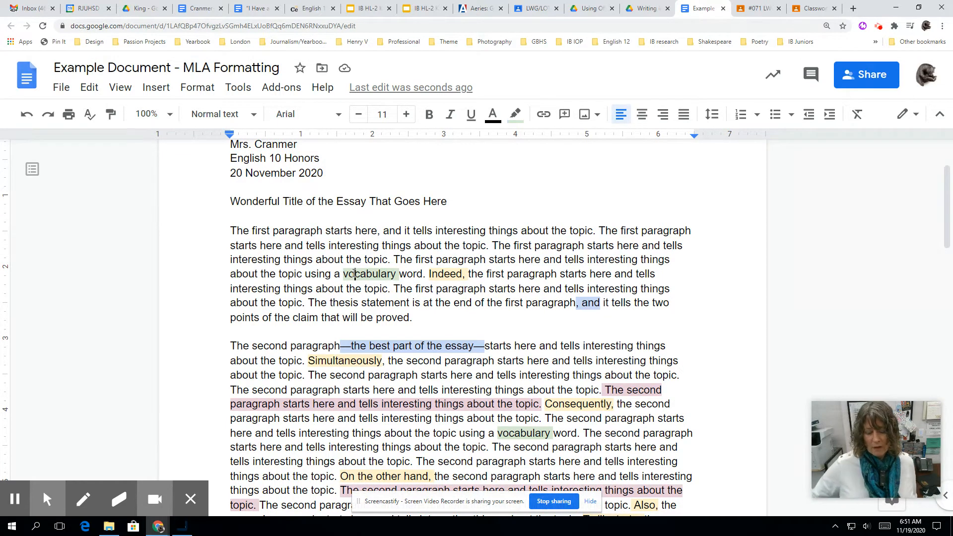
scroll(354, 273, down, 1)
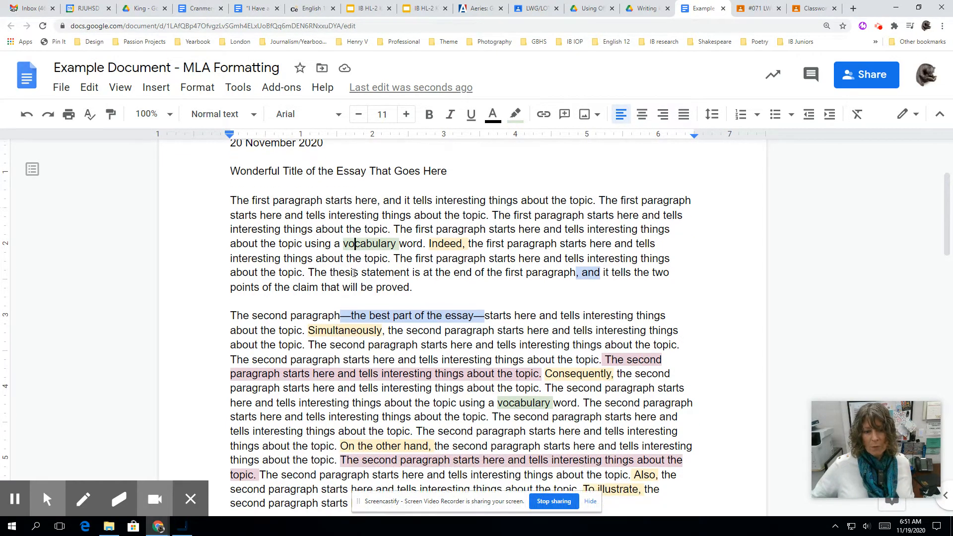
click(527, 397)
scroll(529, 397, down, 7)
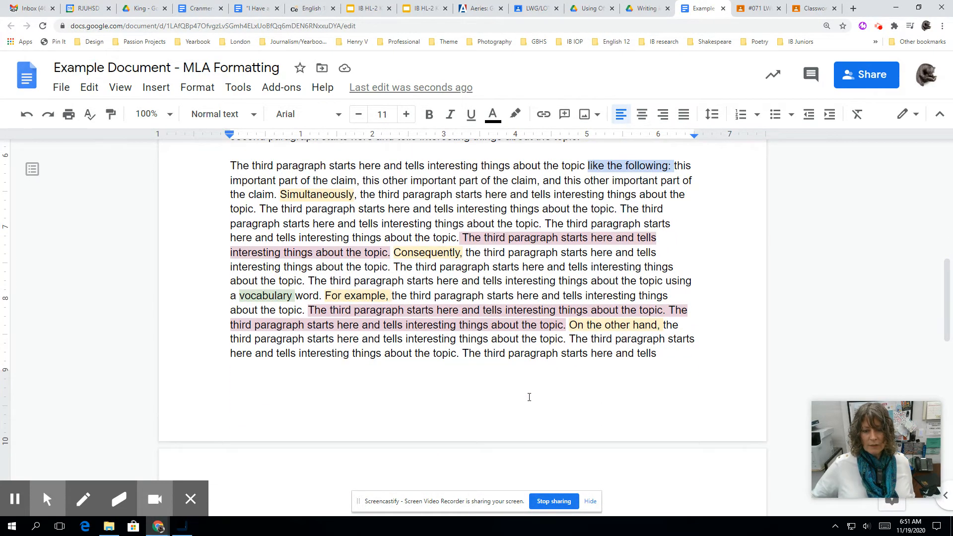
scroll(529, 397, down, 3)
scroll(529, 397, up, 9)
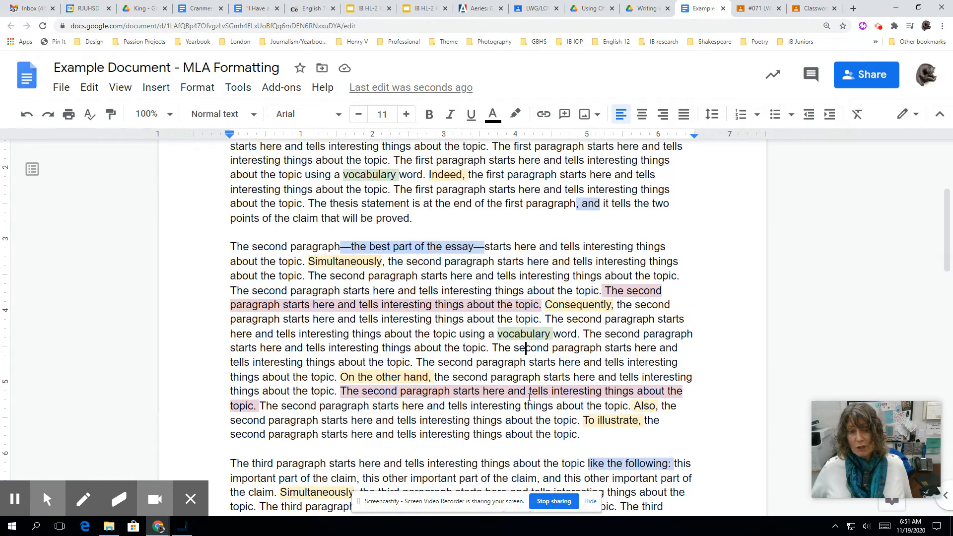
scroll(529, 397, up, 1)
click(451, 226)
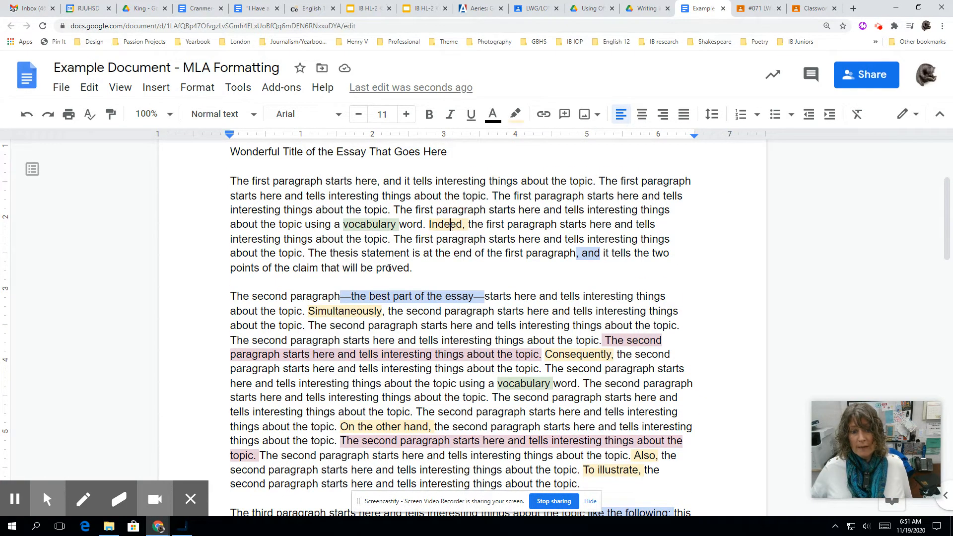
click(362, 310)
click(575, 354)
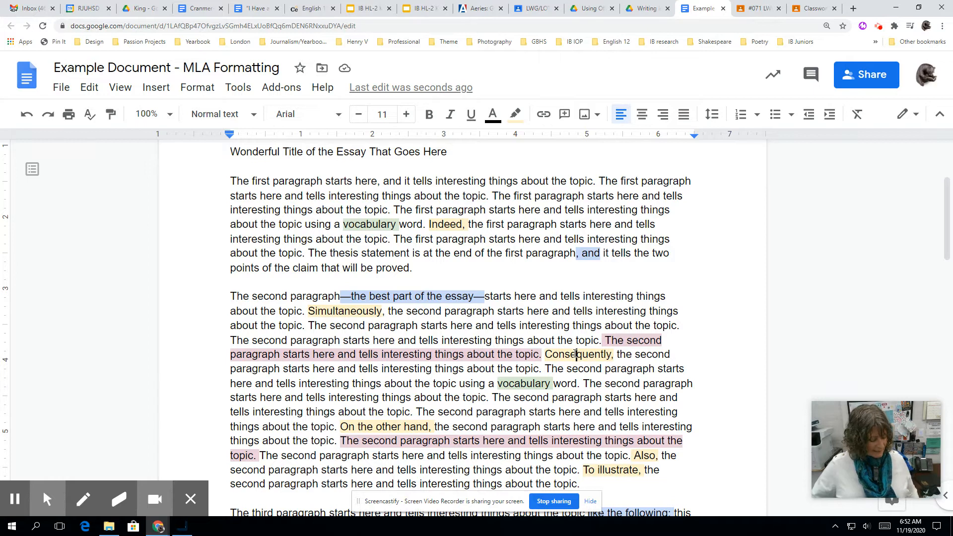
- Examine the pink-highlighted sentences in the second and third paragraphs
scroll(574, 353, down, 1)
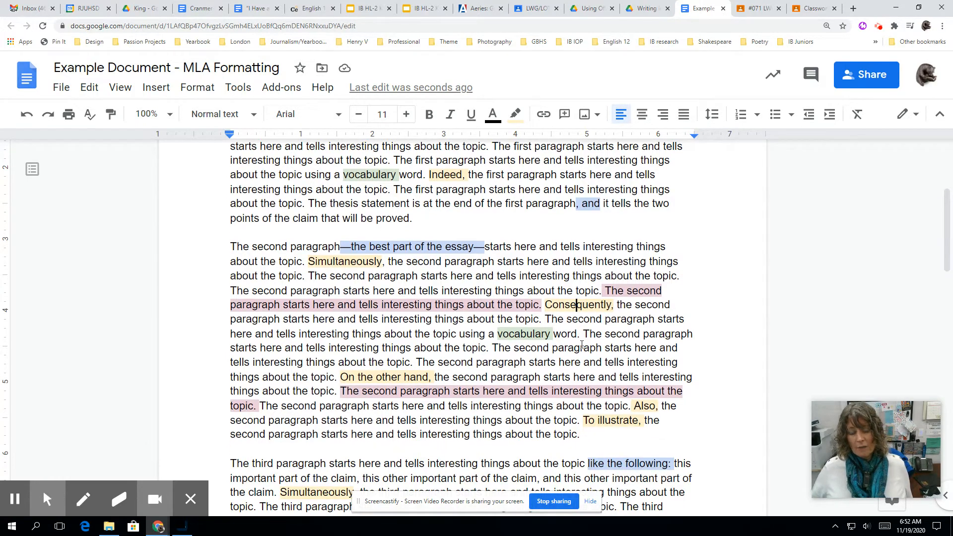
click(616, 289)
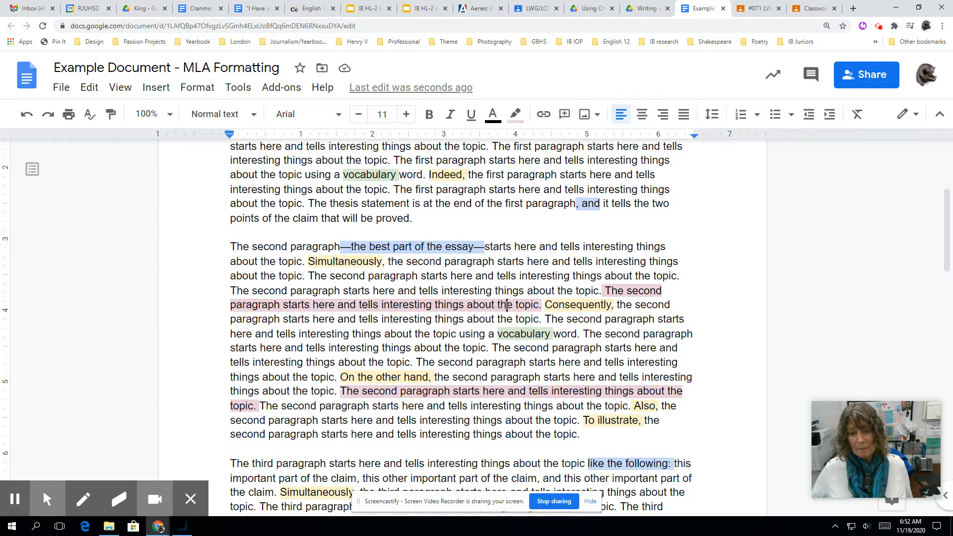
click(628, 291)
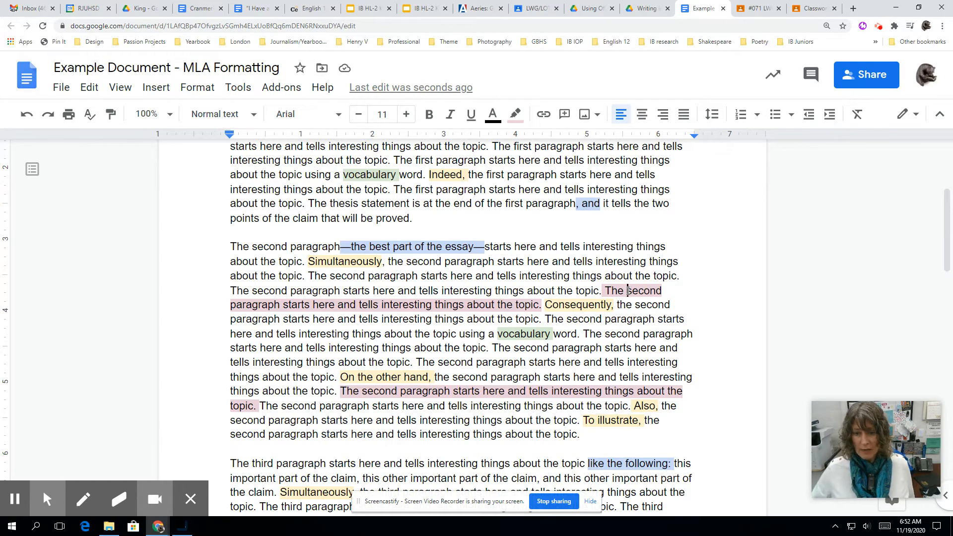
click(606, 390)
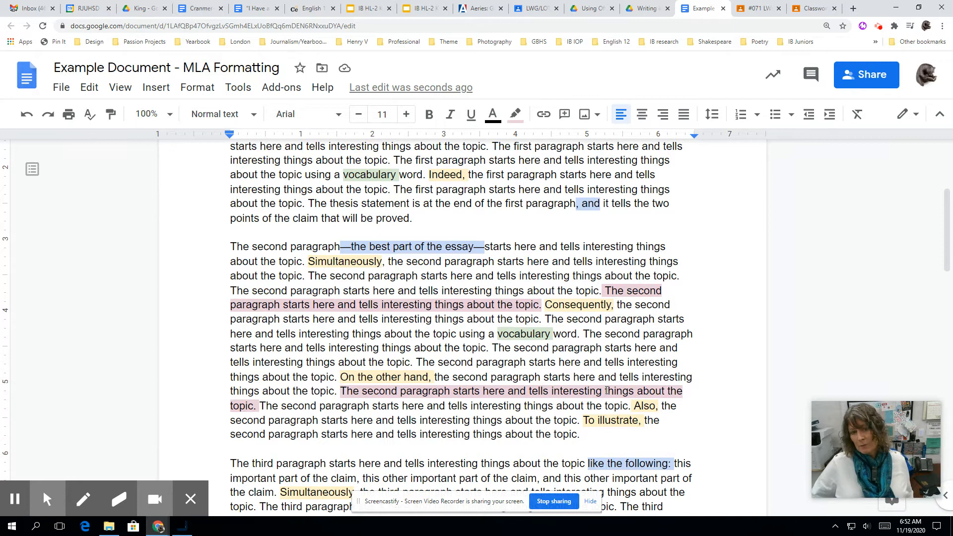
scroll(606, 392, down, 1)
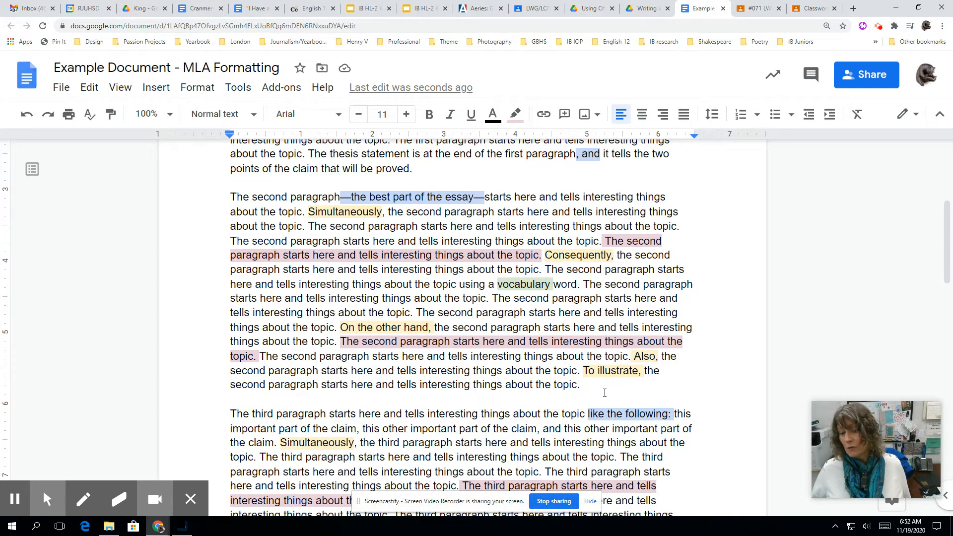
scroll(604, 393, down, 2)
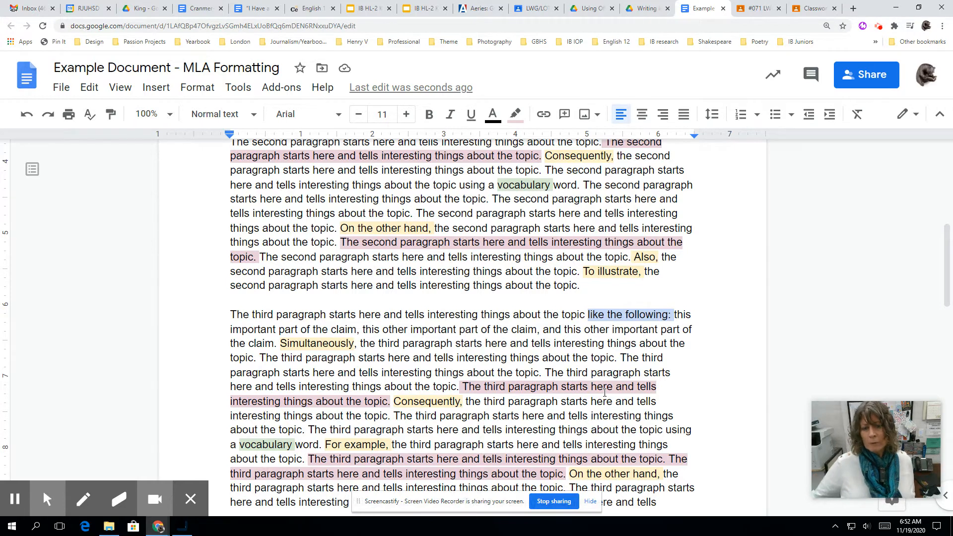
scroll(605, 393, down, 6)
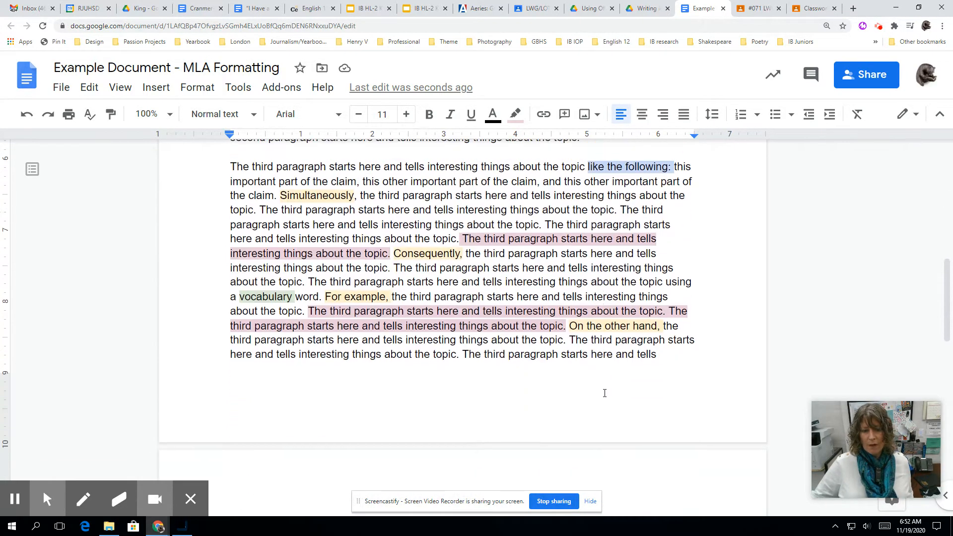
- Set the line spacing of the entire document to double
scroll(605, 392, up, 12)
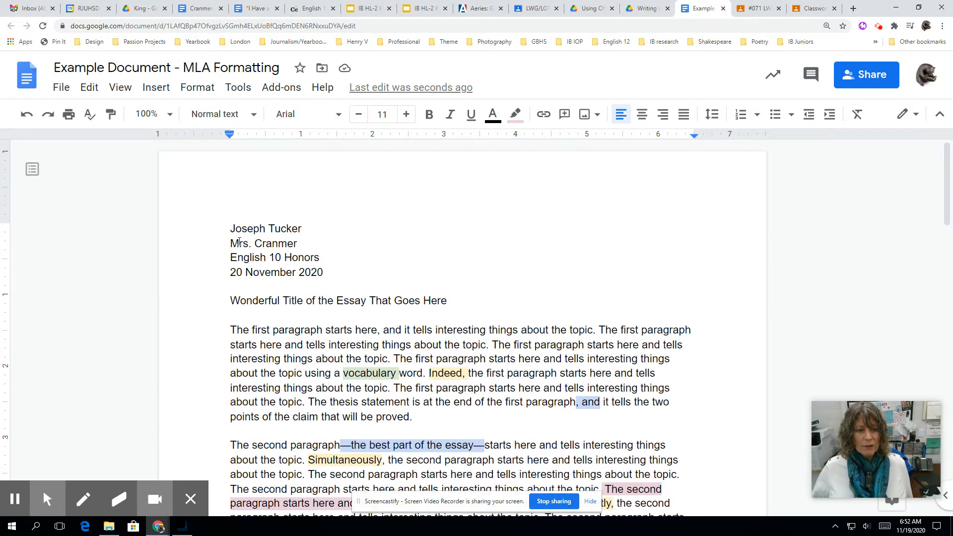
click(242, 240)
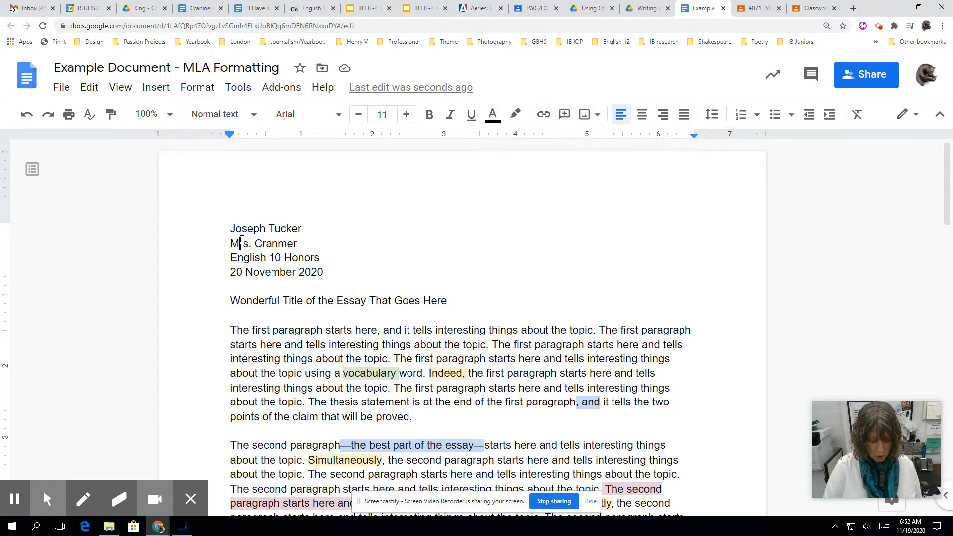
key(ctrl+a)
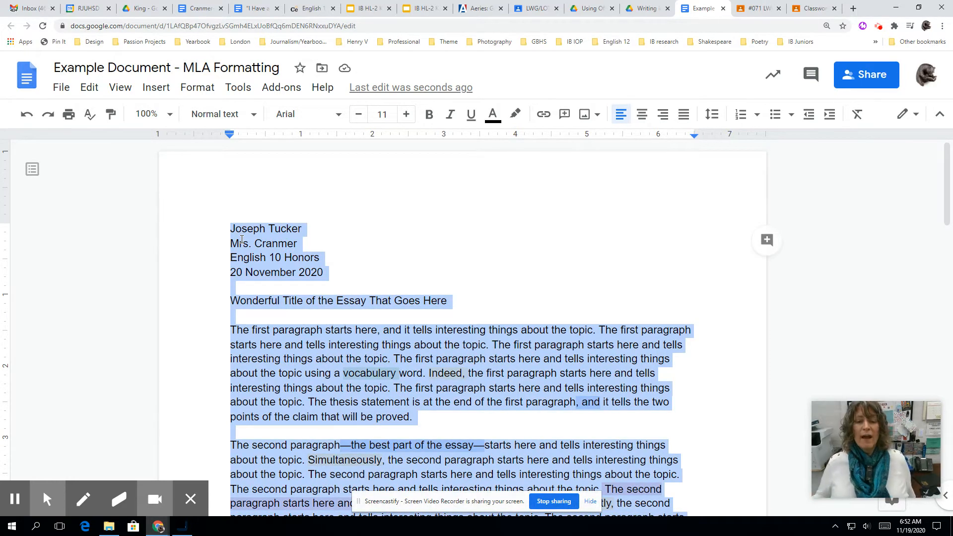
click(190, 92)
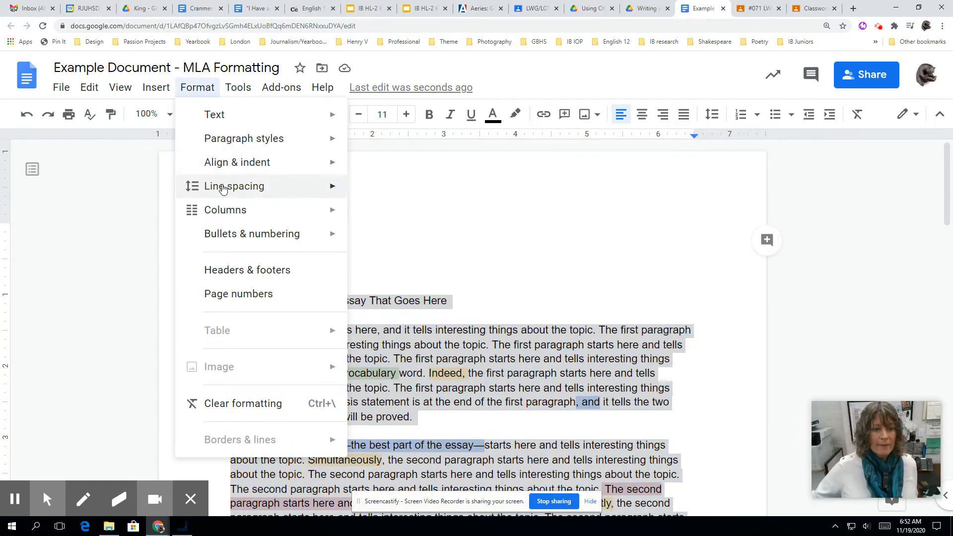
mouse_move(222, 189)
click(392, 262)
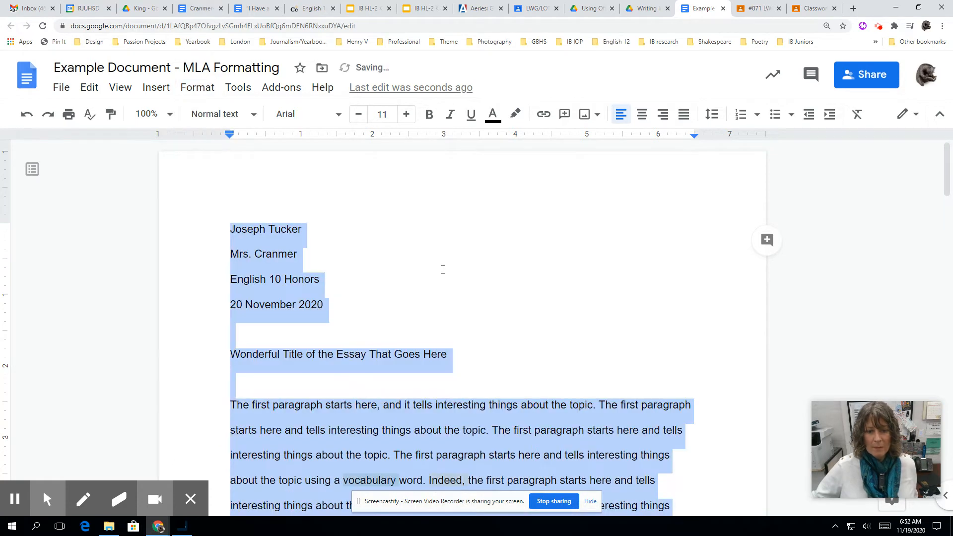
scroll(447, 329, down, 4)
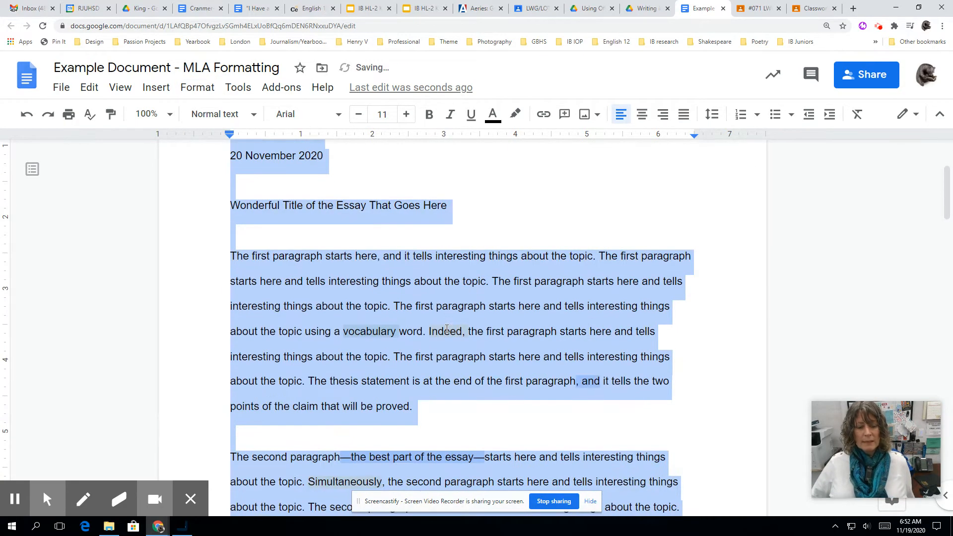
scroll(447, 329, up, 2)
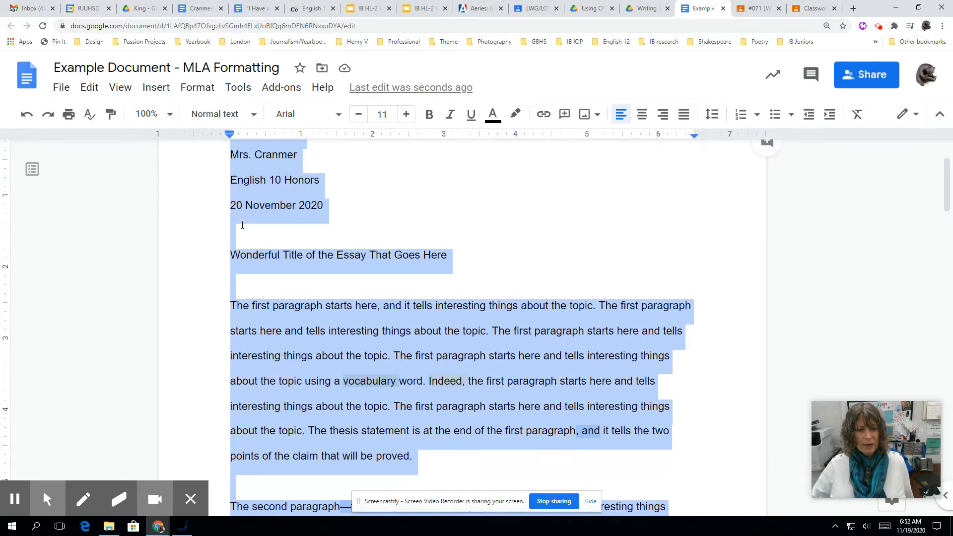
- Delete the blank lines above and below the essay title and between the first and second paragraphs
click(241, 228)
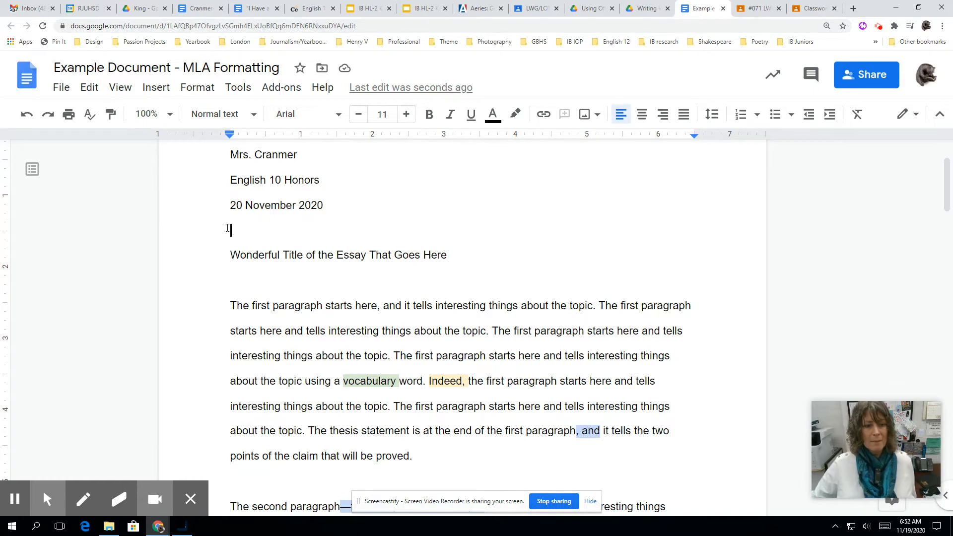
scroll(237, 237, down, 5)
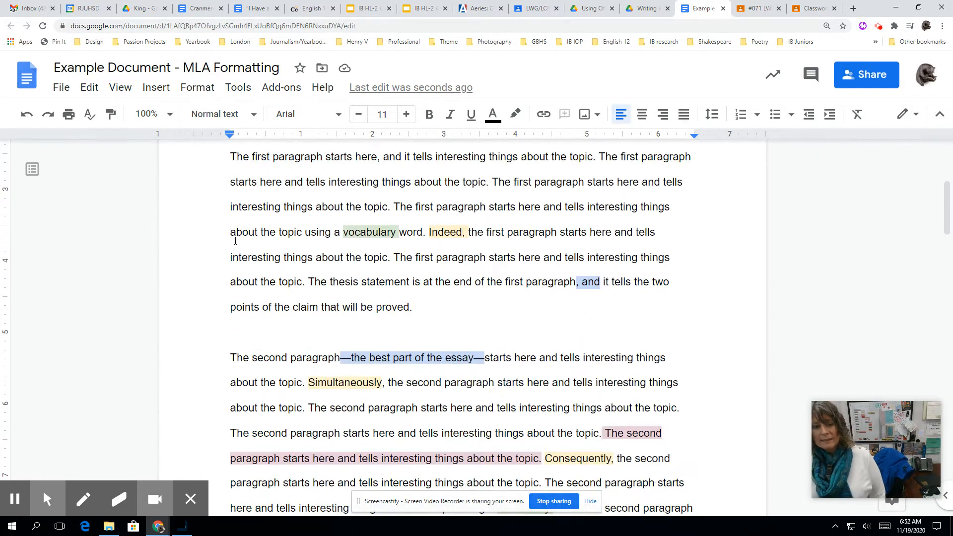
scroll(236, 241, up, 4)
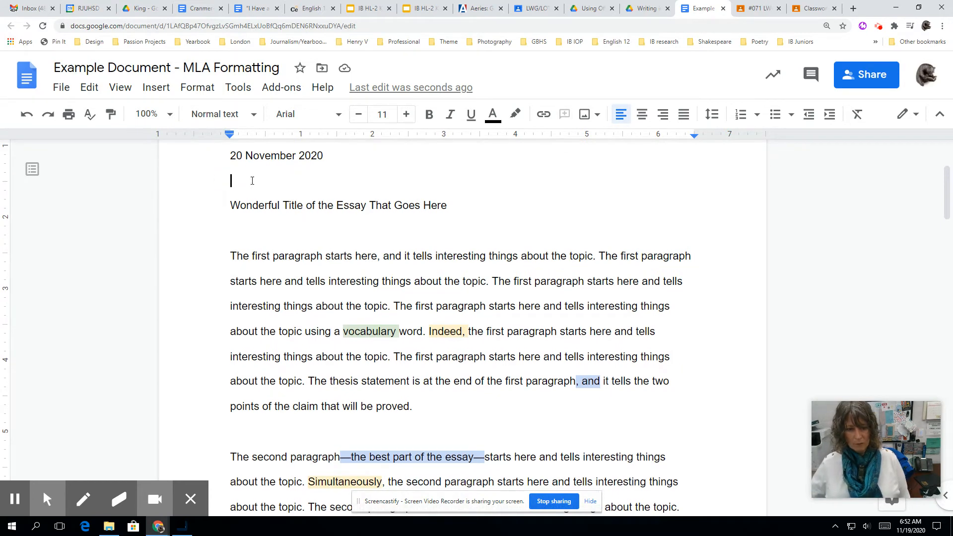
key(BackSpace)
click(234, 206)
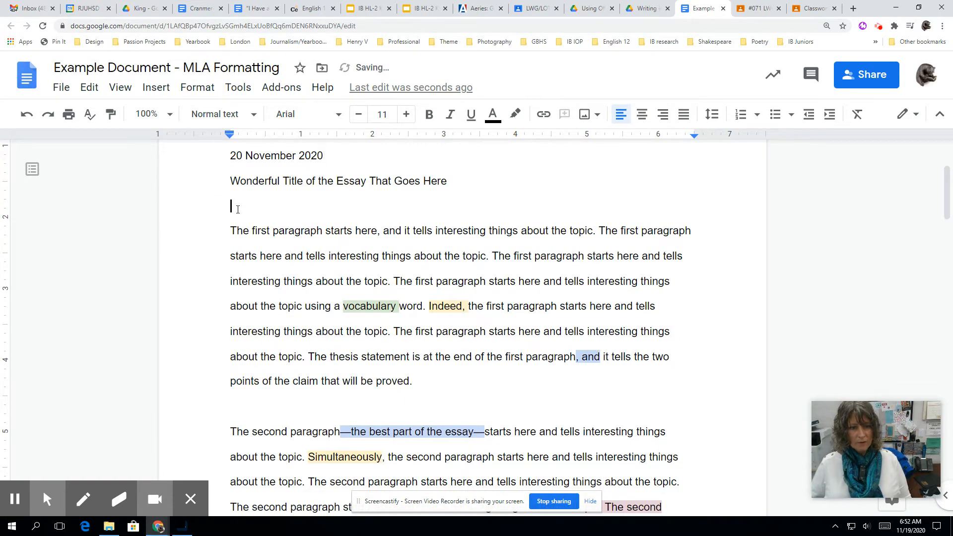
key(BackSpace)
click(230, 381)
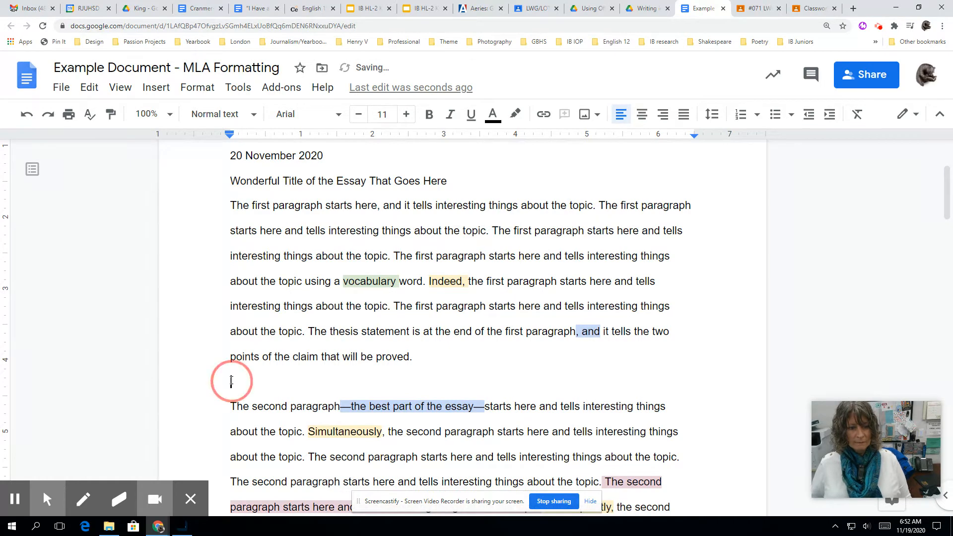
key(BackSpace)
- Delete the blank lines before the third paragraph and before the fourth paragraph
scroll(229, 381, down, 3)
scroll(230, 382, down, 15)
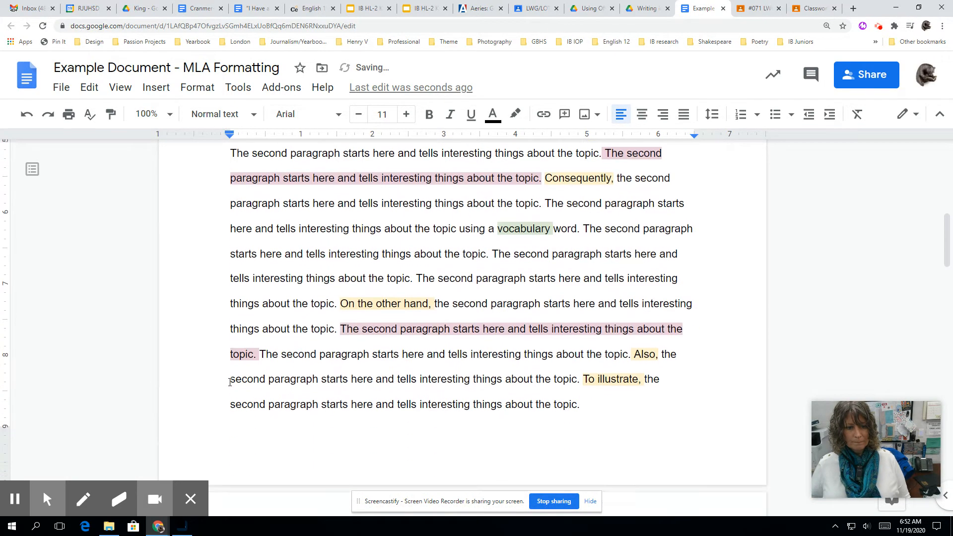
scroll(234, 380, up, 4)
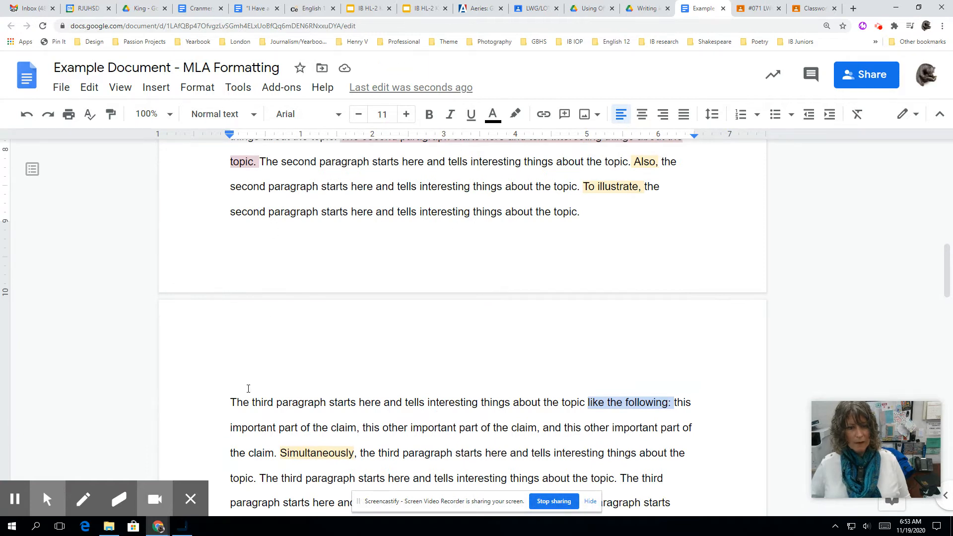
click(230, 396)
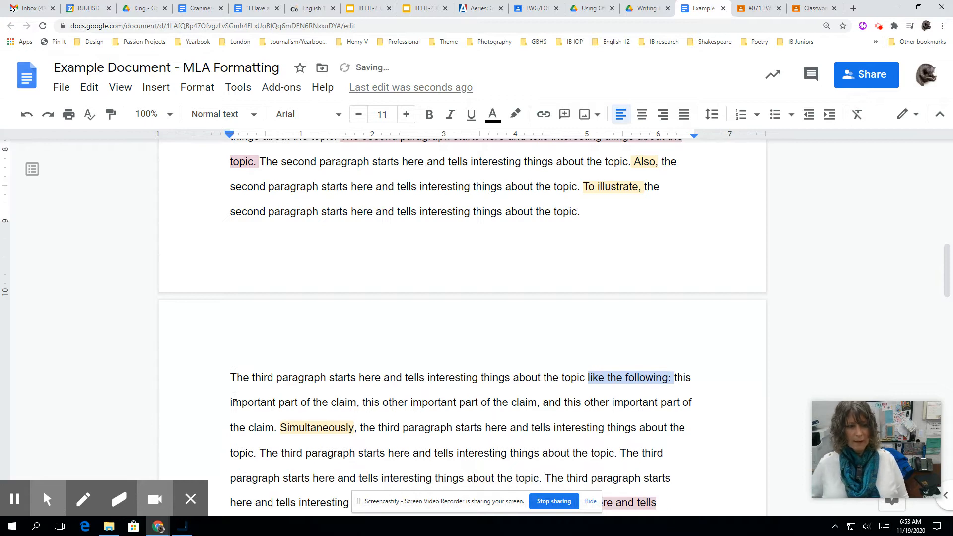
scroll(235, 395, down, 5)
scroll(235, 395, down, 4)
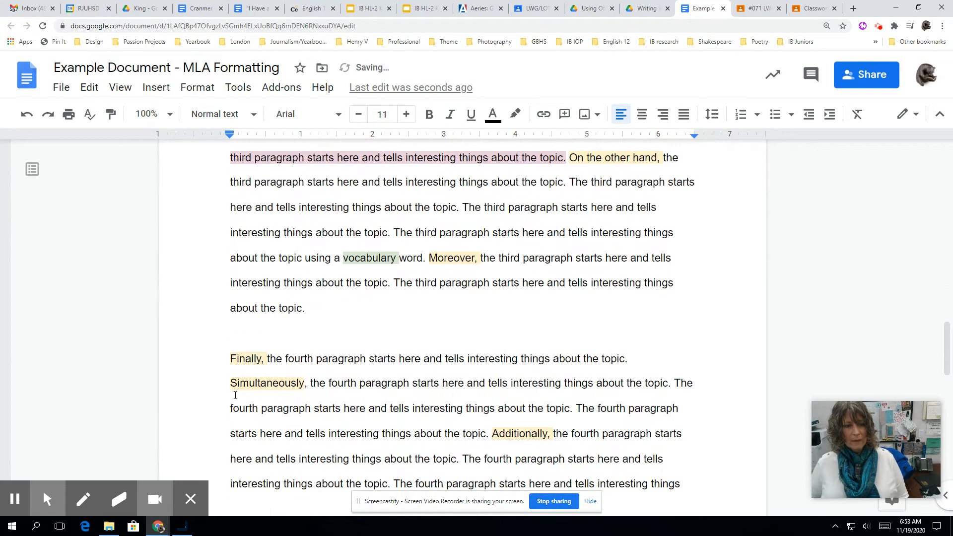
click(235, 330)
key(BackSpace)
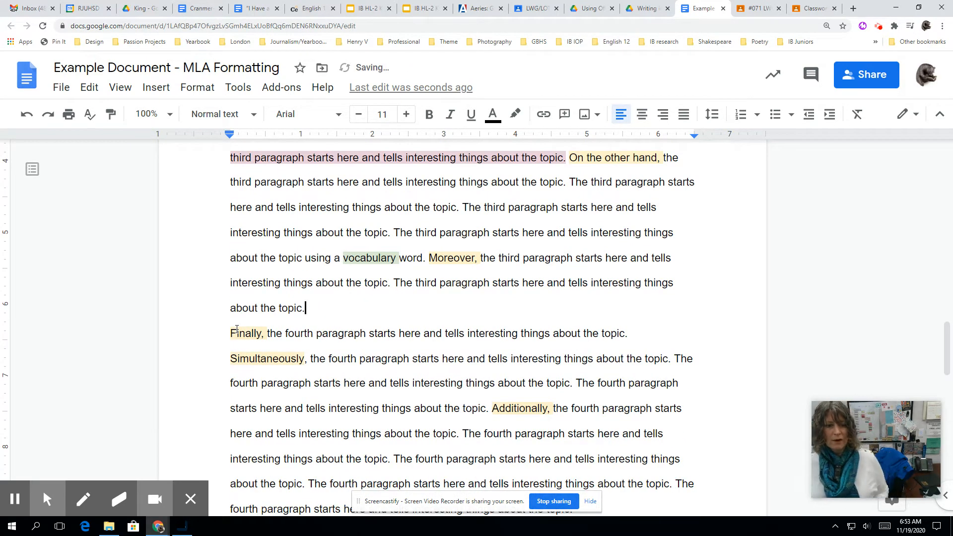
- Add space before and after every paragraph in the entire document
scroll(237, 330, up, 15)
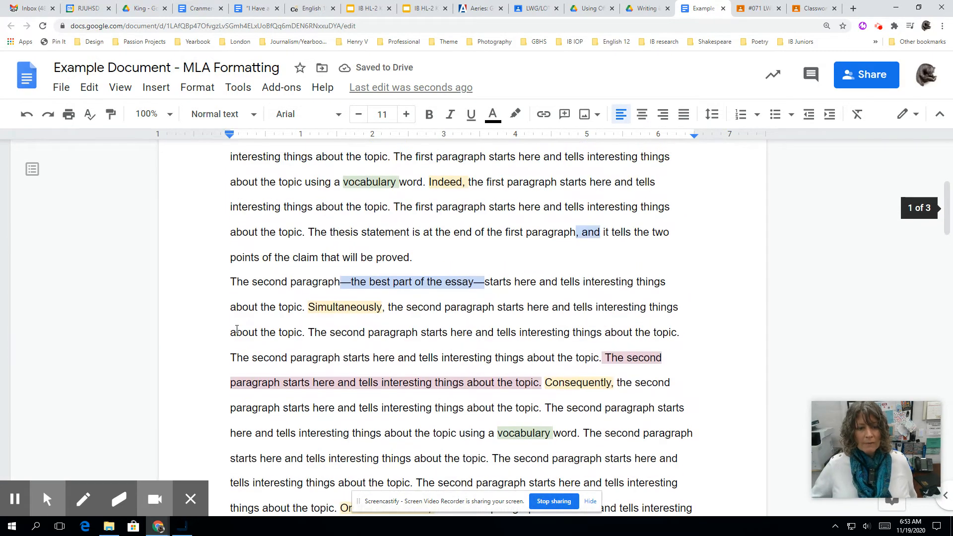
scroll(237, 329, up, 4)
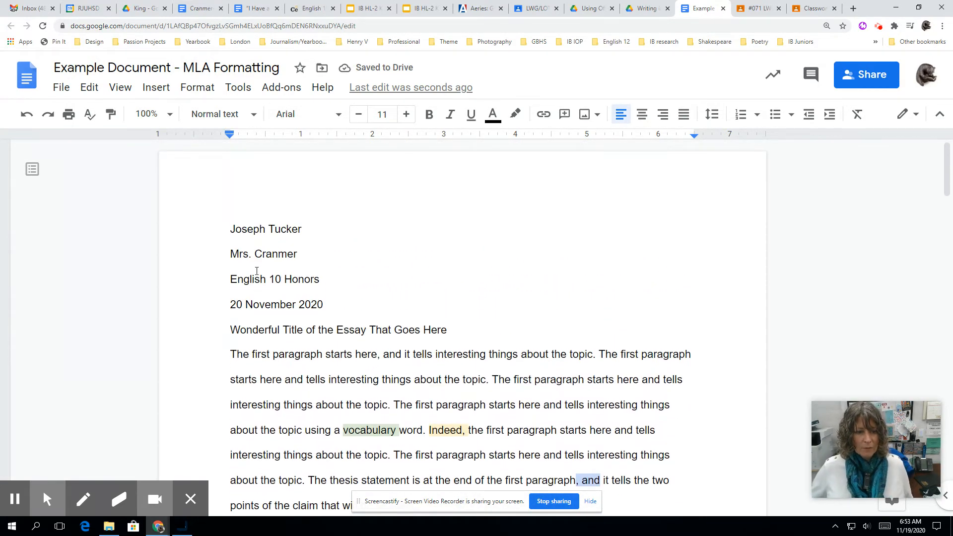
click(257, 271)
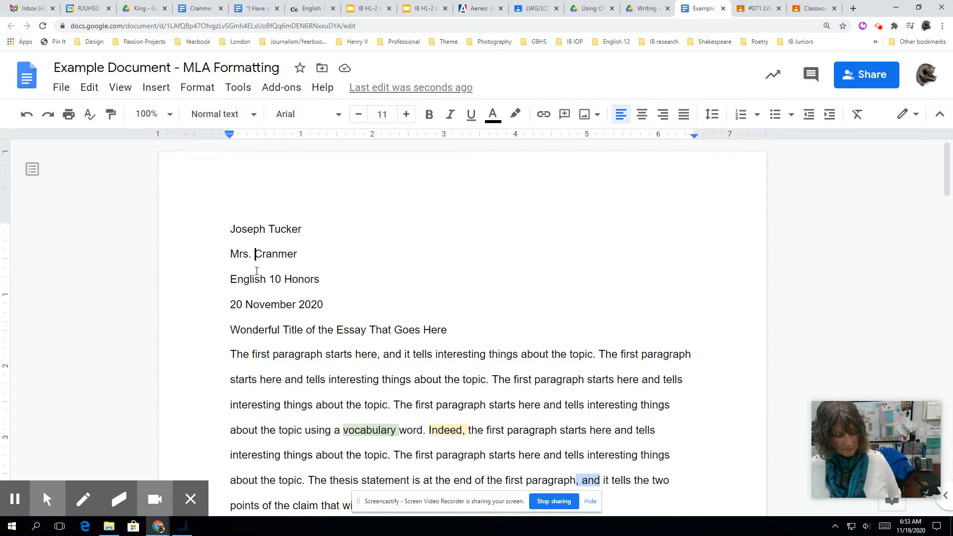
key(ctrl+a)
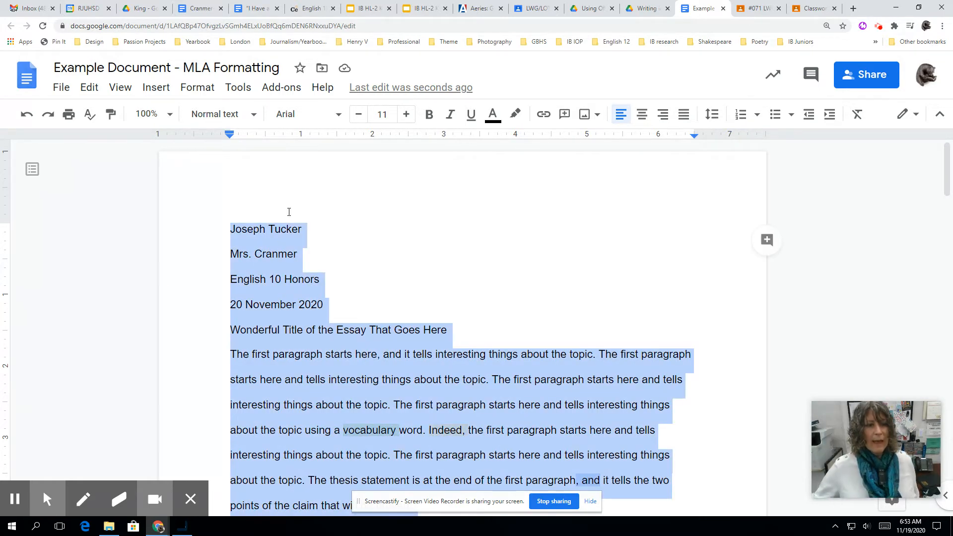
click(197, 89)
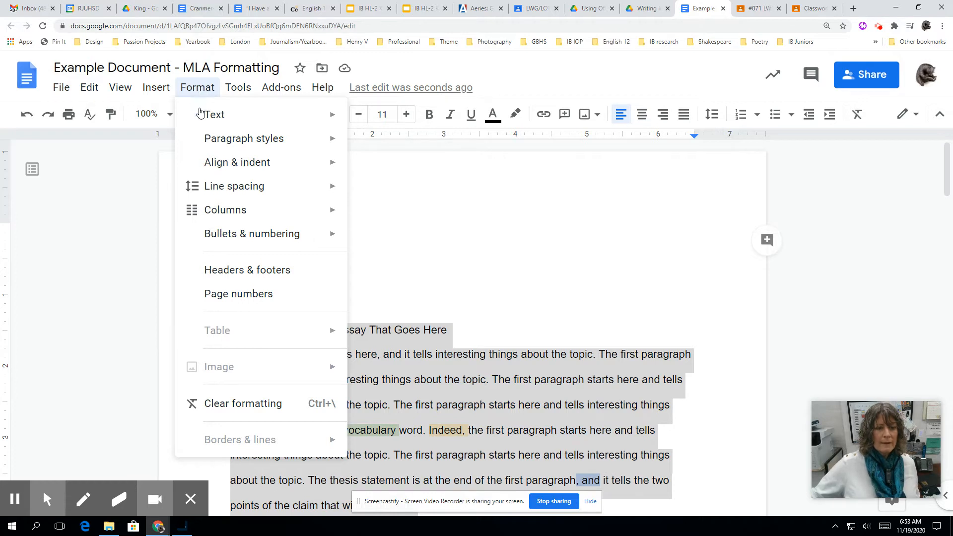
mouse_move(229, 189)
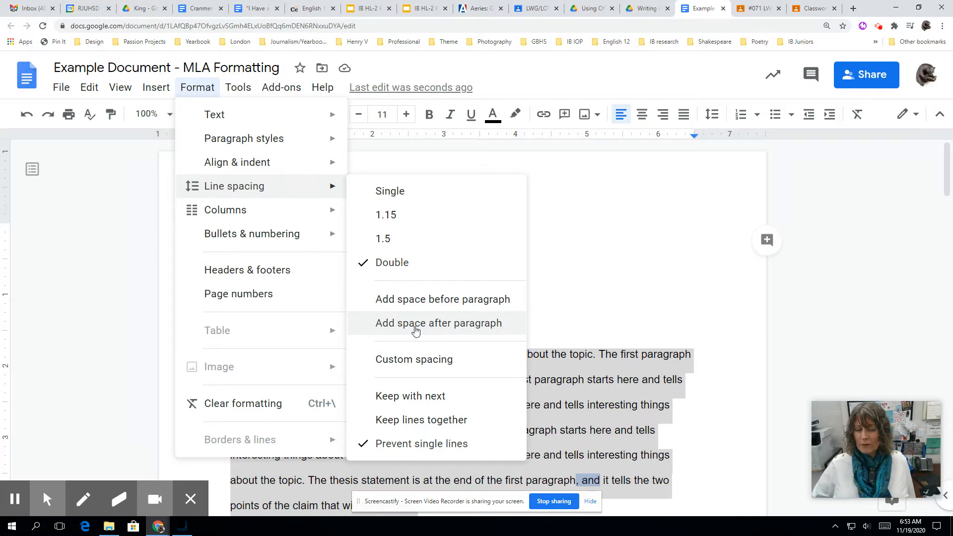
click(384, 300)
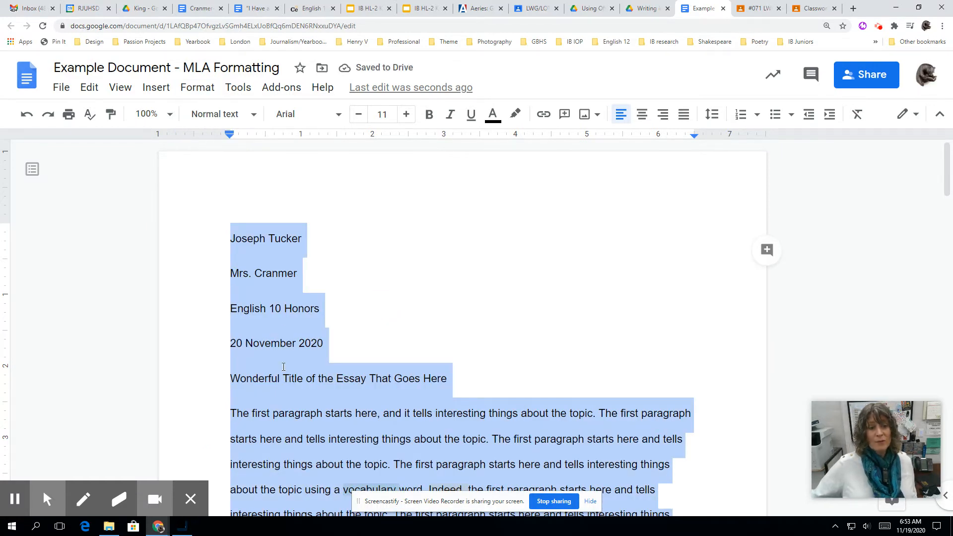
click(197, 87)
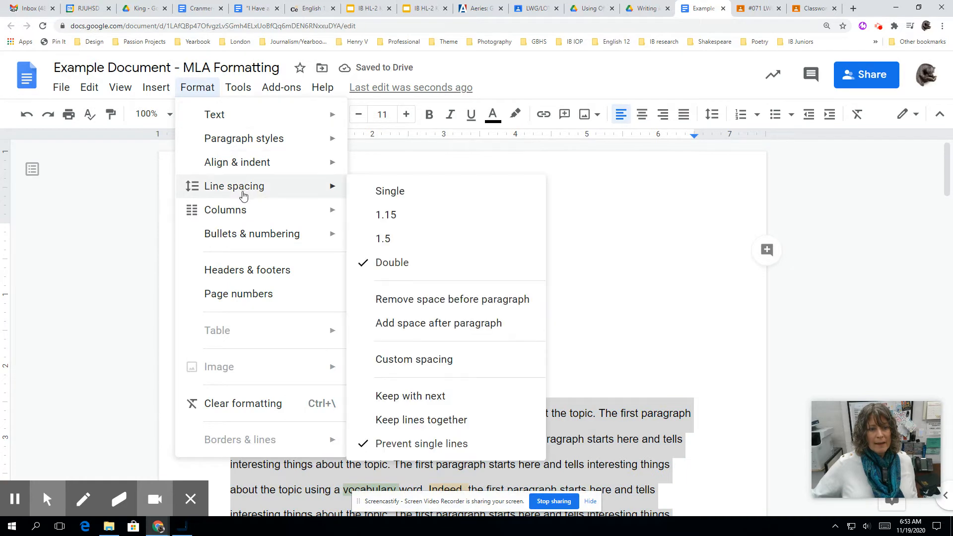
click(408, 325)
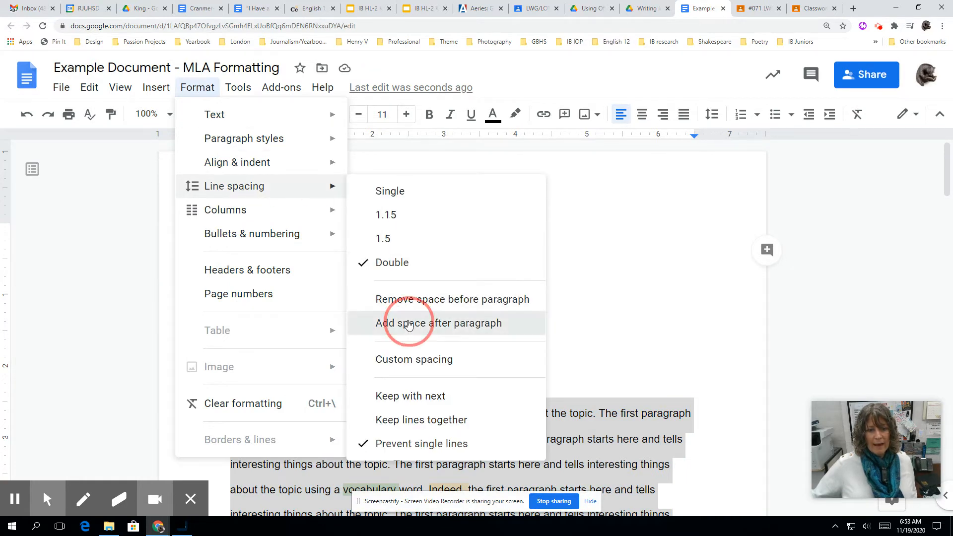
scroll(524, 316, down, 4)
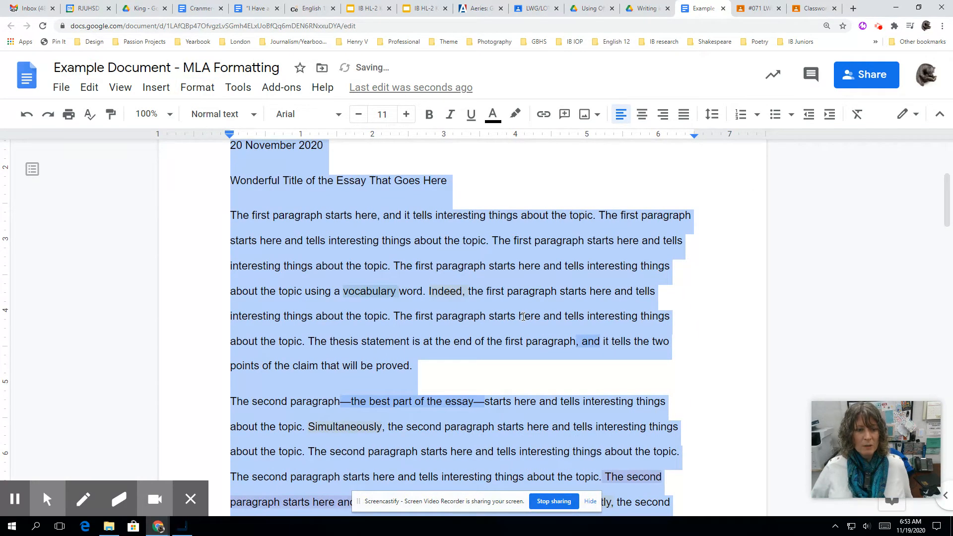
- Remove the added space before and after paragraphs throughout the document
click(197, 87)
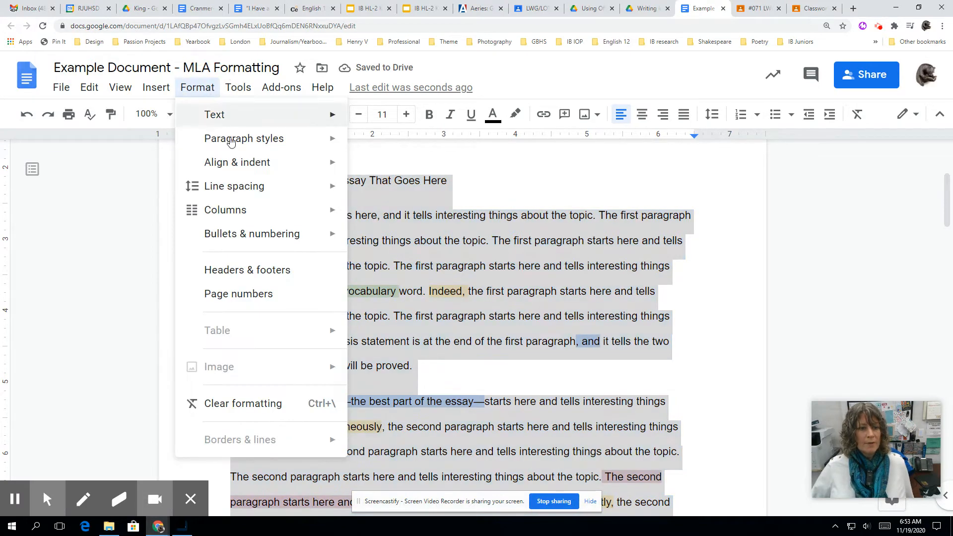
mouse_move(243, 187)
click(406, 299)
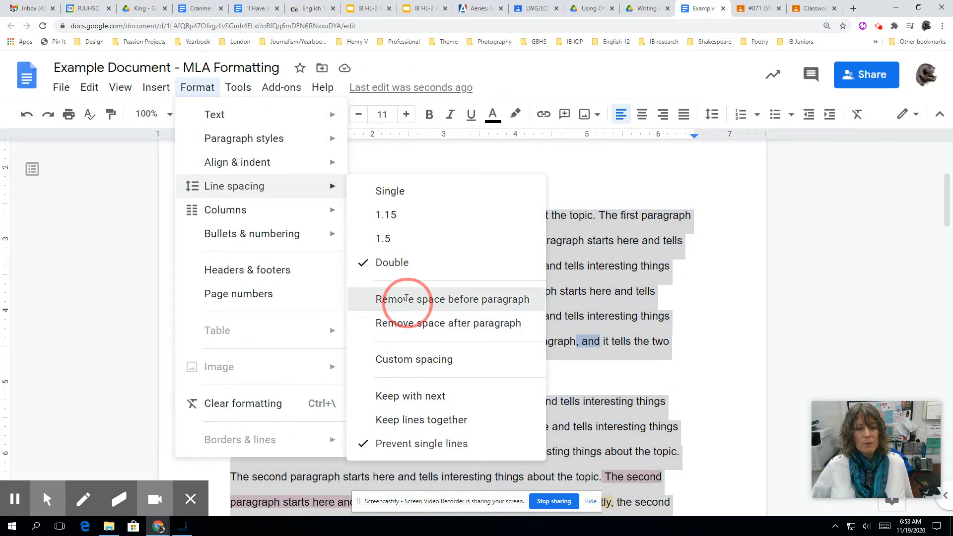
click(197, 87)
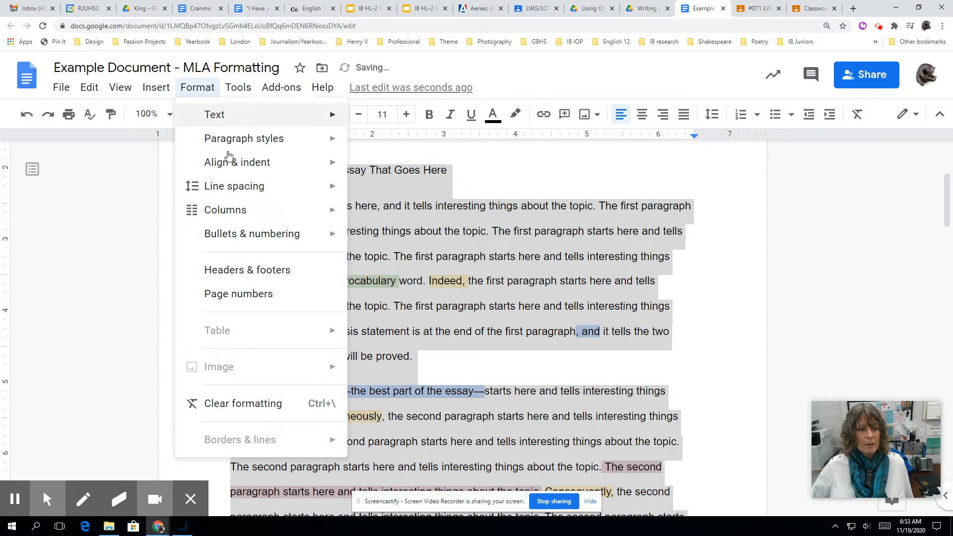
mouse_move(255, 198)
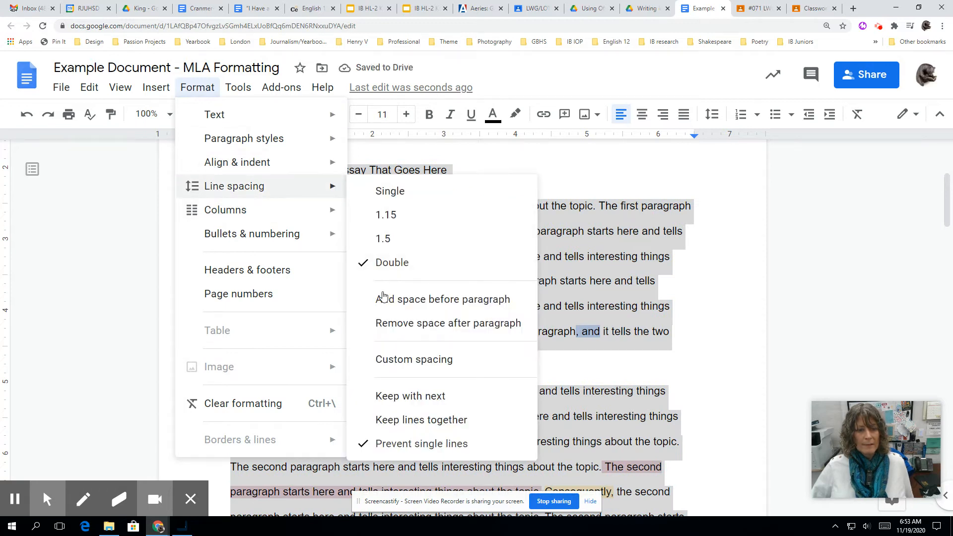
click(397, 325)
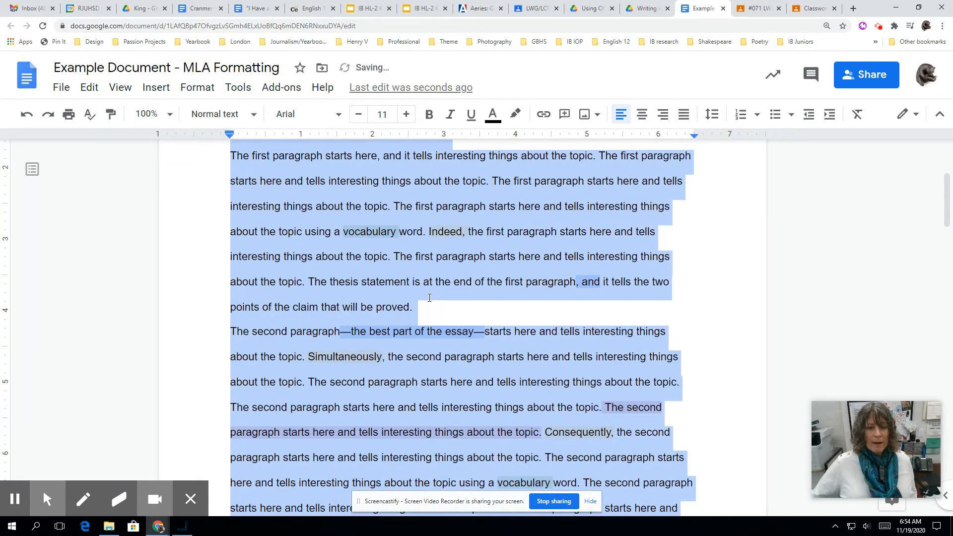
scroll(430, 298, up, 4)
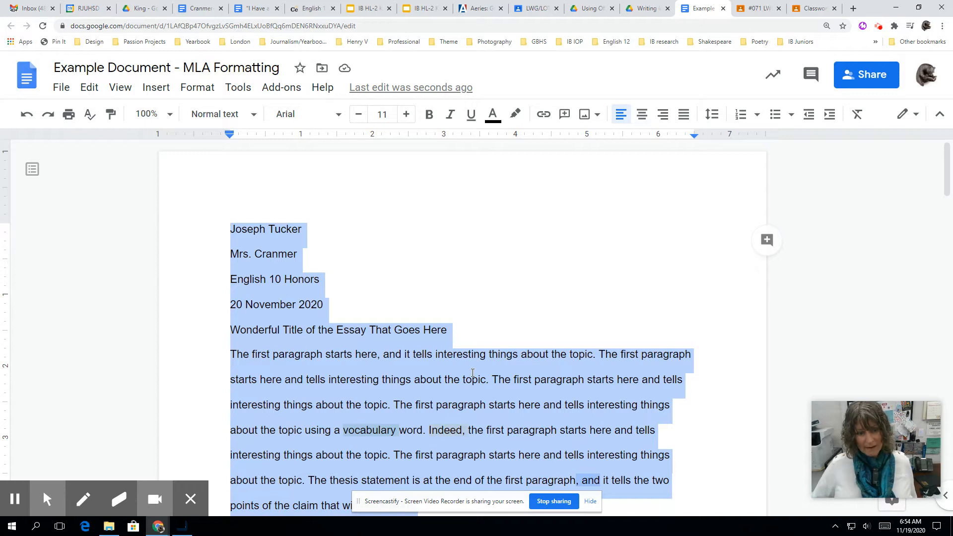
- Apply a half-inch first-line indent to all body paragraphs, from the first paragraph through the end of the fourth
scroll(473, 372, down, 2)
click(426, 280)
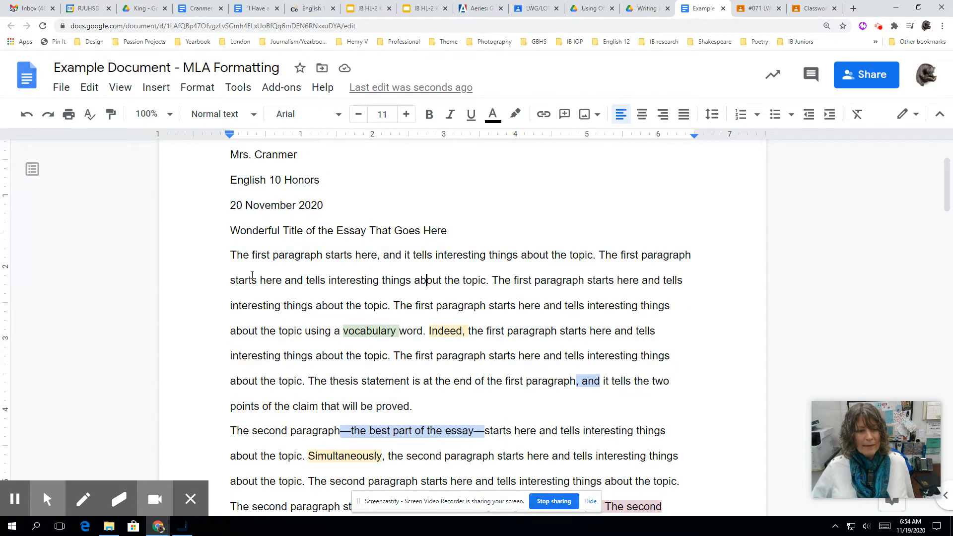
drag(229, 253, 578, 350)
scroll(382, 402, down, 9)
scroll(382, 402, down, 8)
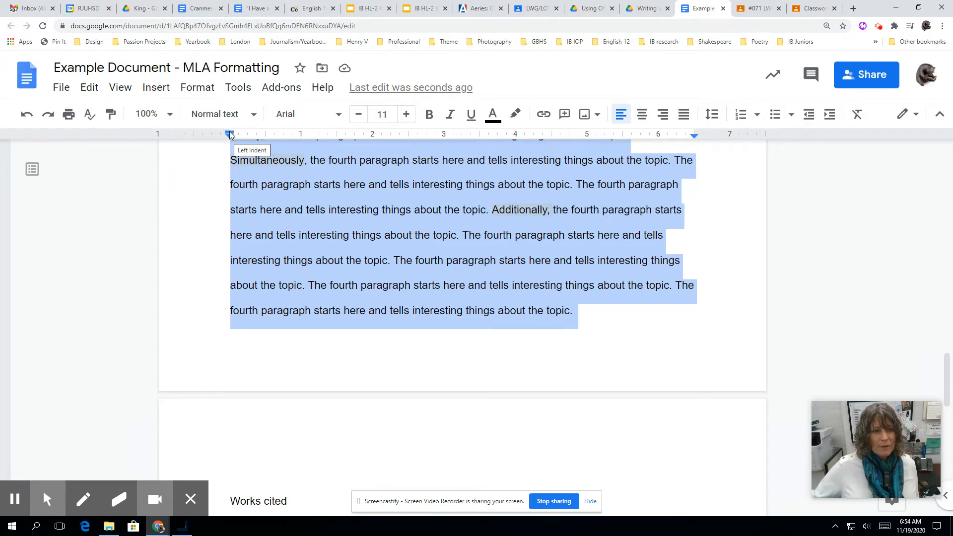
drag(230, 133, 269, 134)
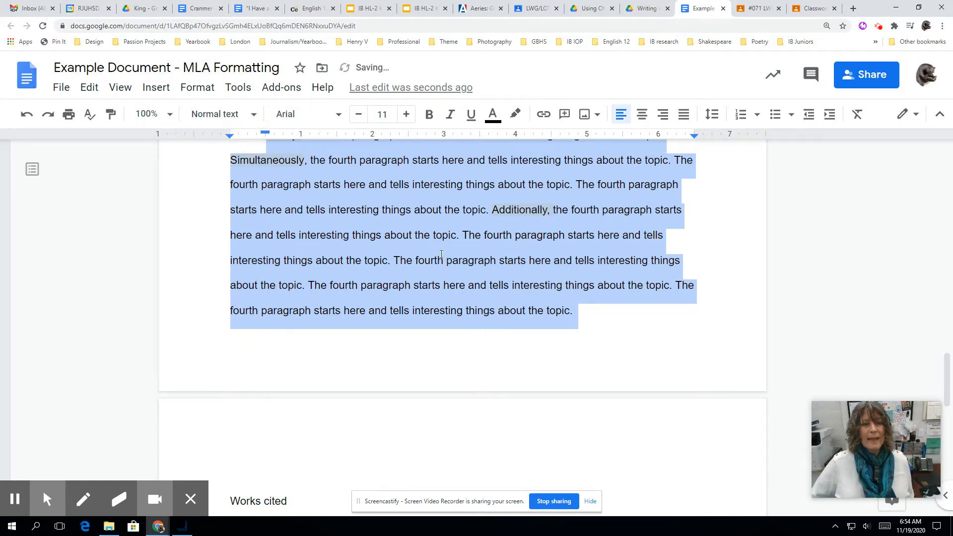
scroll(442, 253, up, 2)
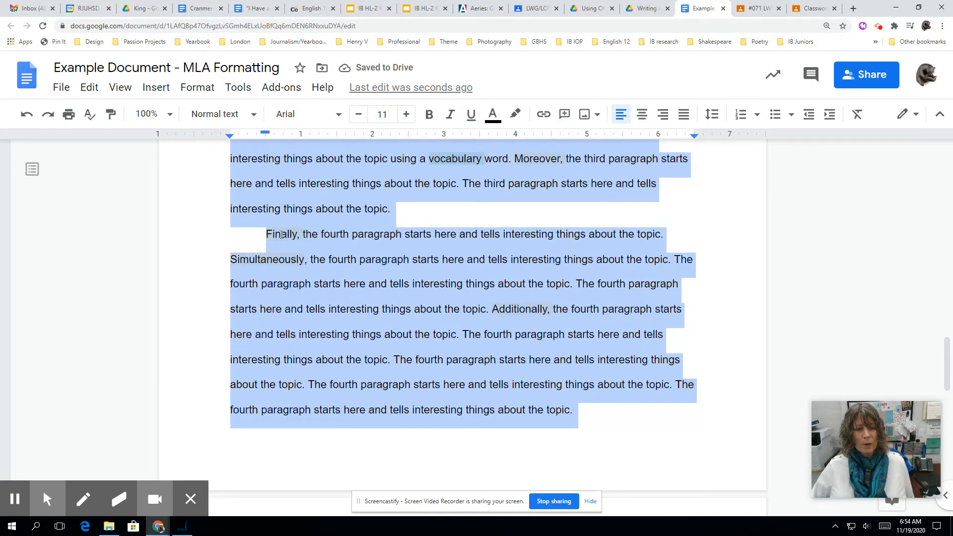
scroll(281, 235, up, 2)
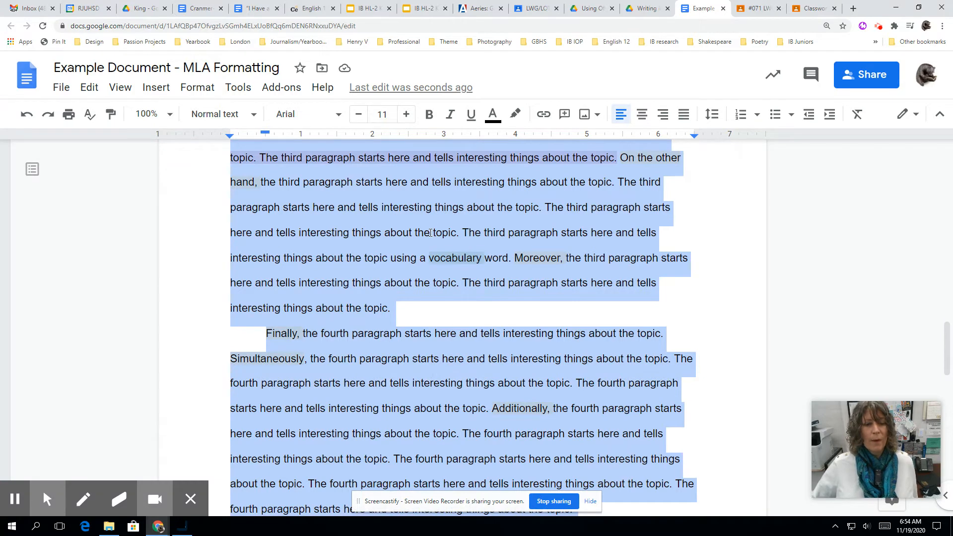
click(408, 246)
- Center the essay title line above the first paragraph
scroll(408, 246, up, 15)
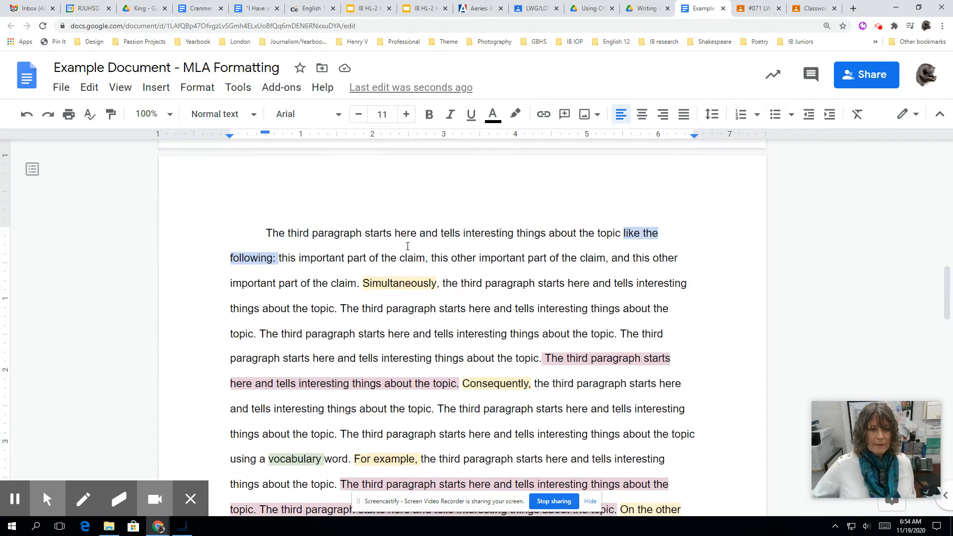
scroll(407, 247, up, 5)
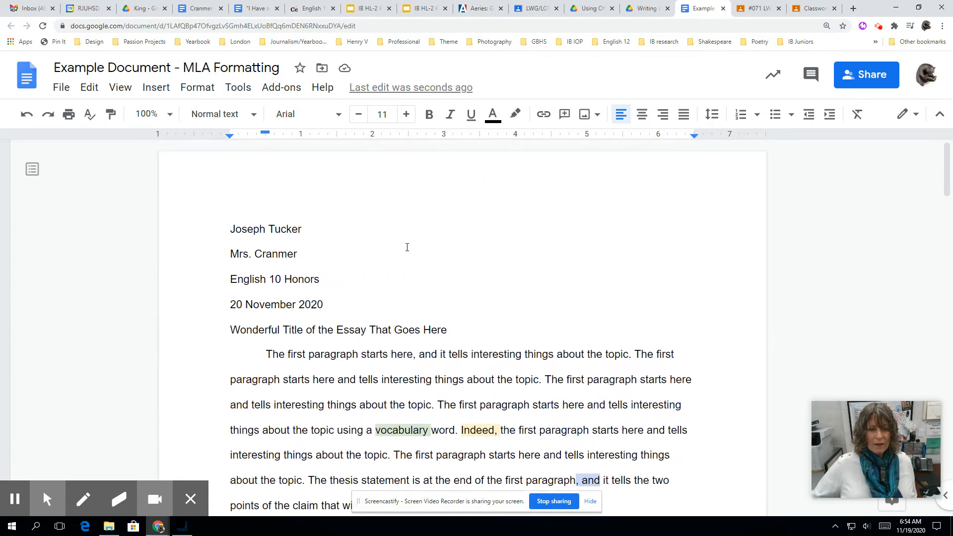
double_click(349, 331)
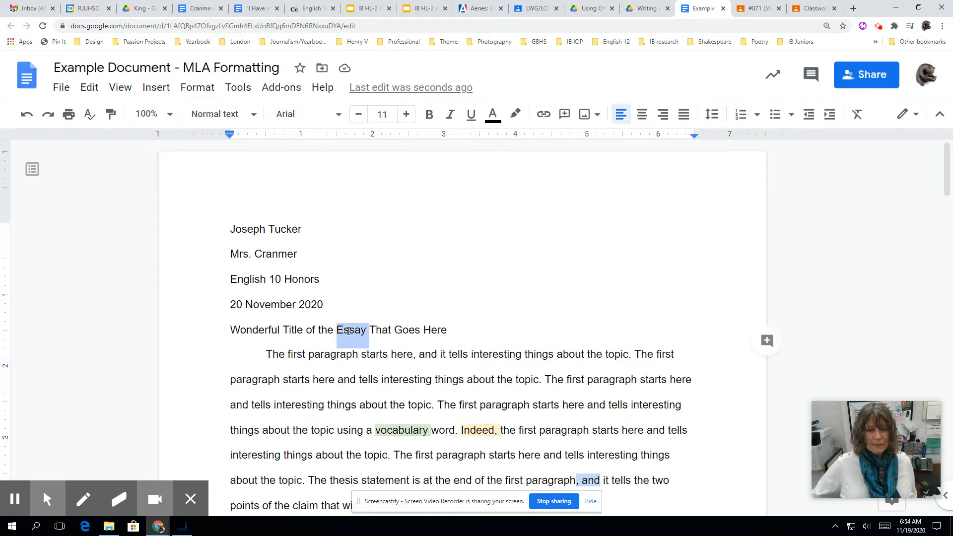
click(349, 332)
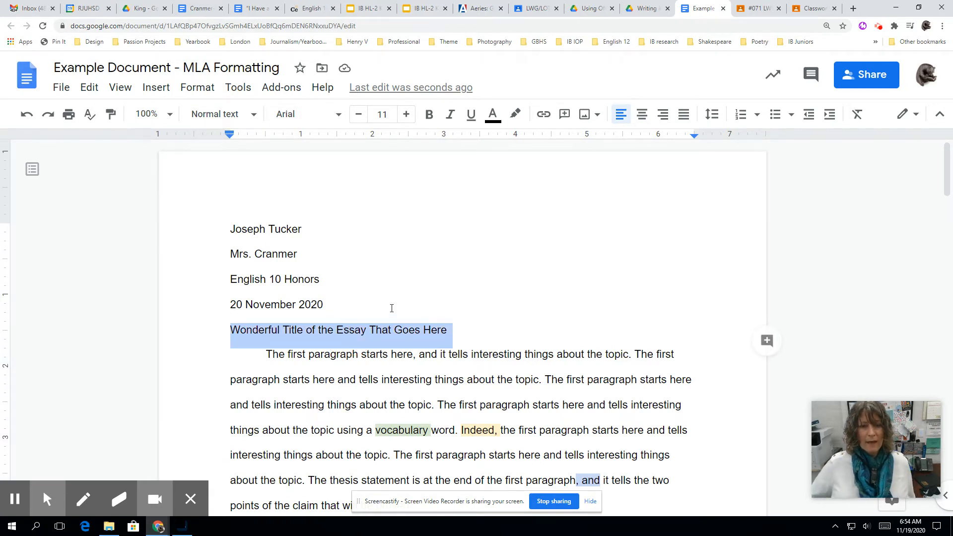
click(642, 114)
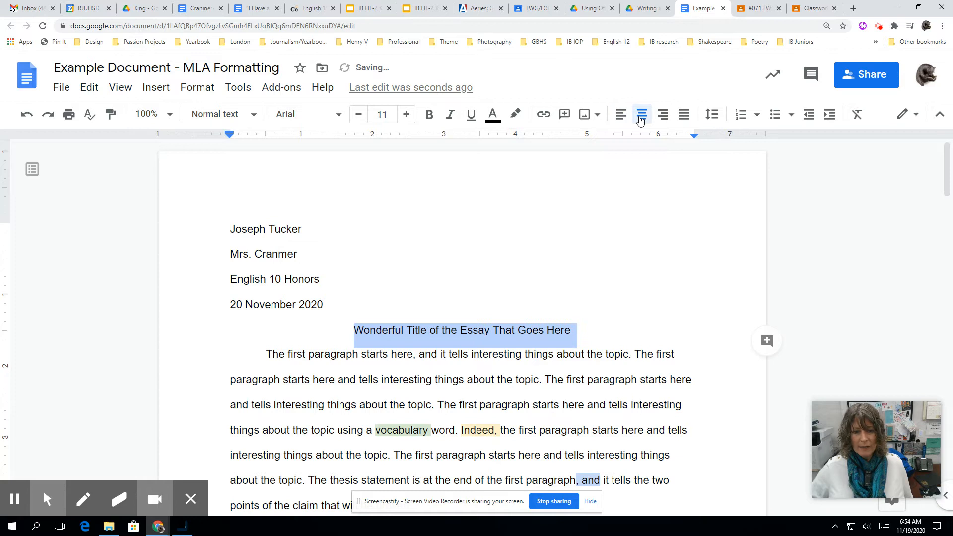
click(387, 378)
- Set the entire document's text to Times New Roman, size 12
scroll(394, 370, down, 1)
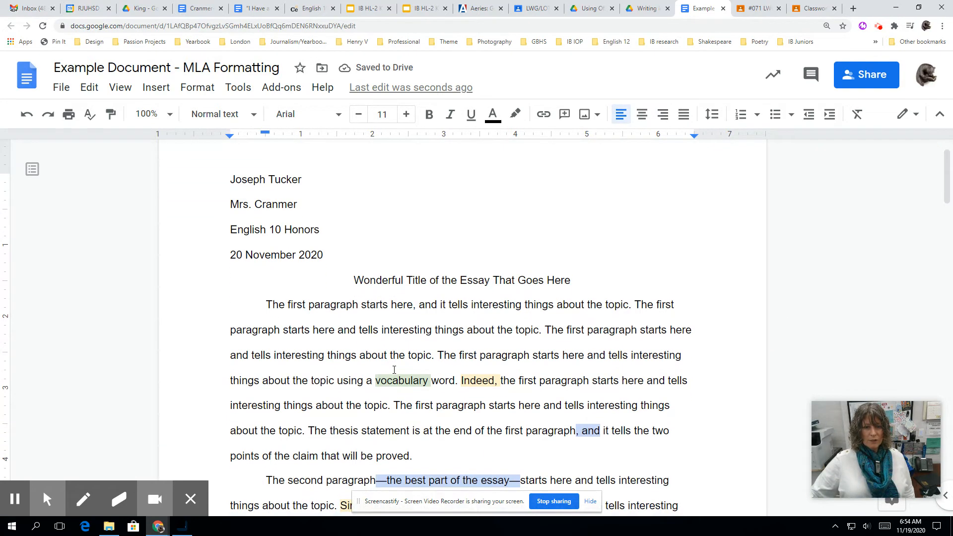
click(392, 367)
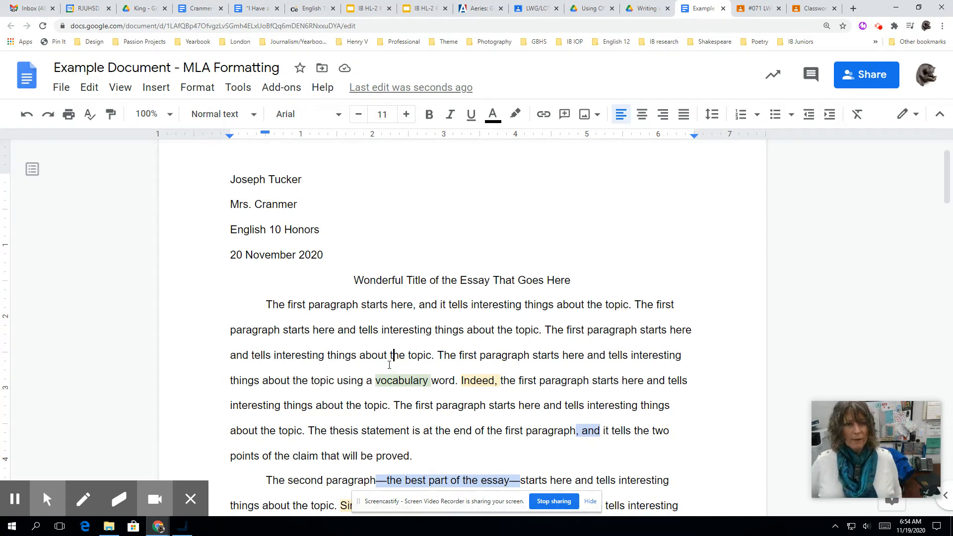
key(ctrl+a)
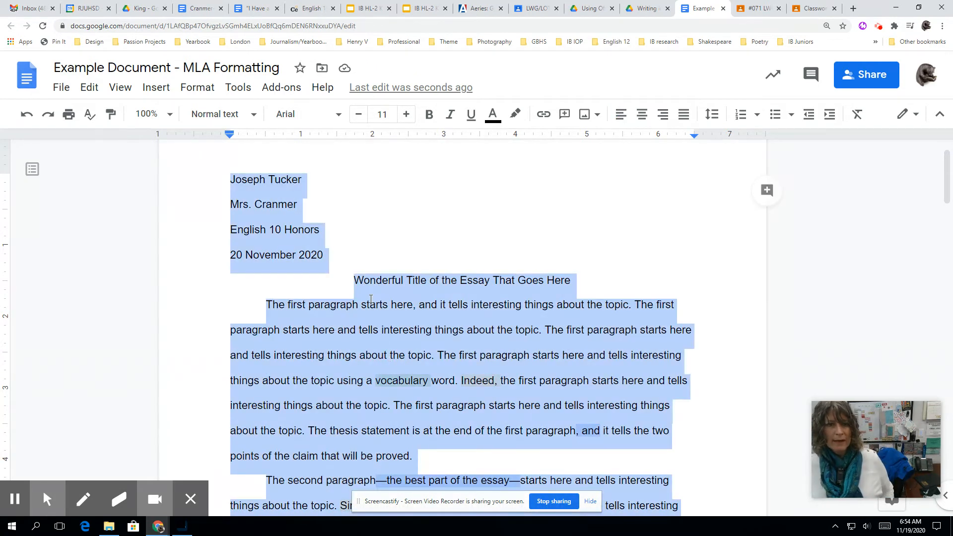
click(345, 118)
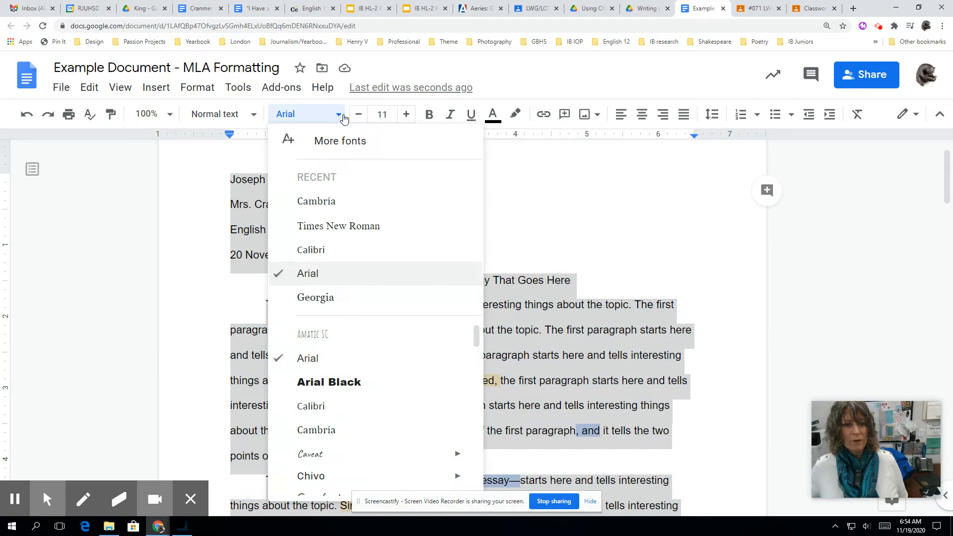
click(336, 224)
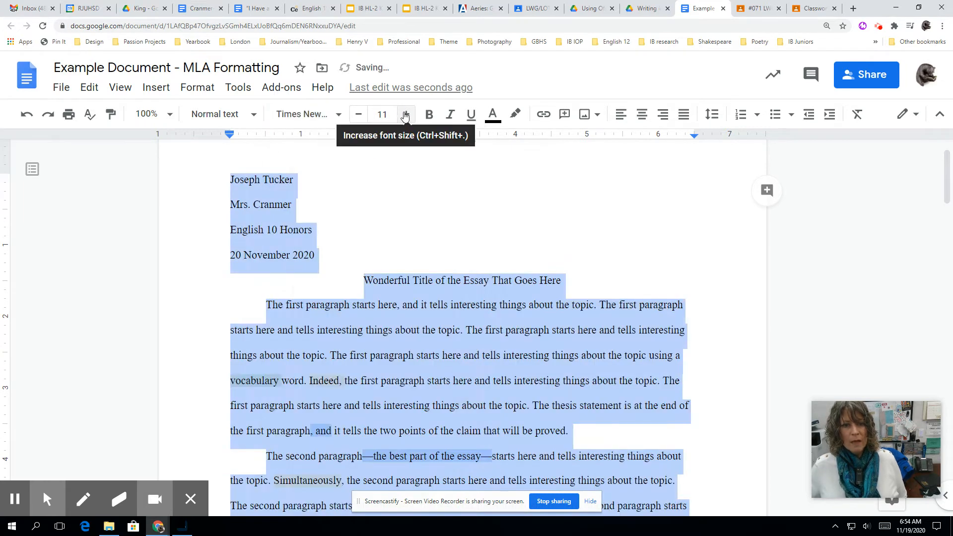
click(405, 115)
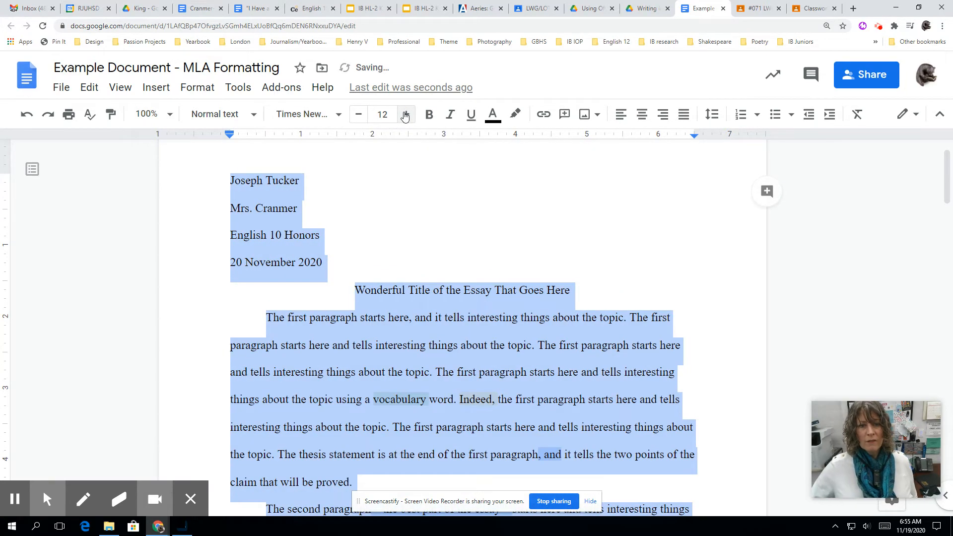
click(486, 313)
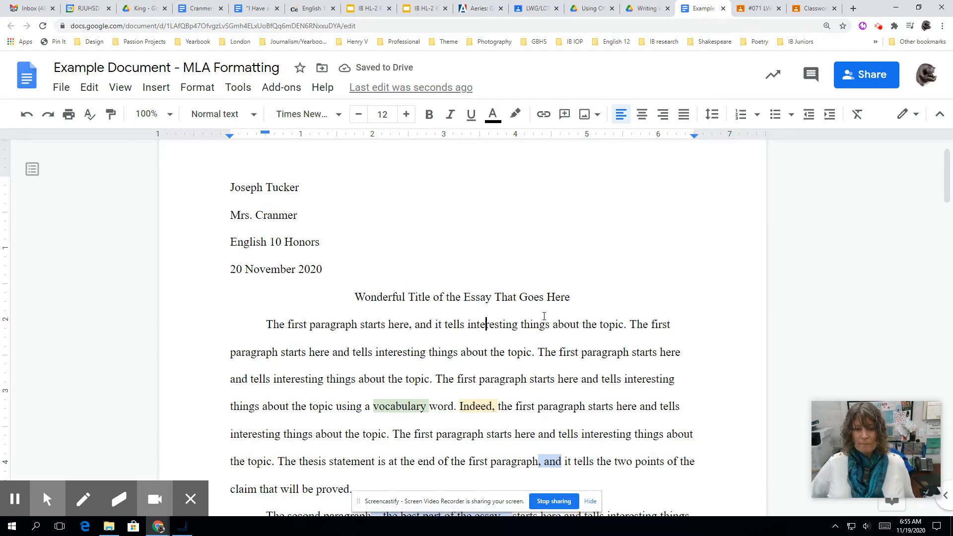
scroll(544, 316, up, 1)
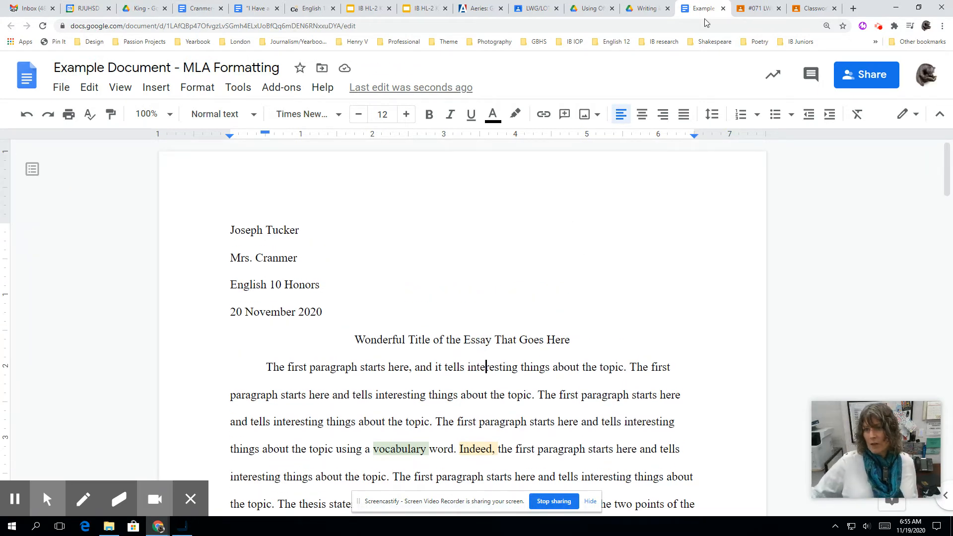
- Switch to the exemplar essay PDF in Google Classroom and examine the running header and page number on each page
click(754, 14)
click(817, 10)
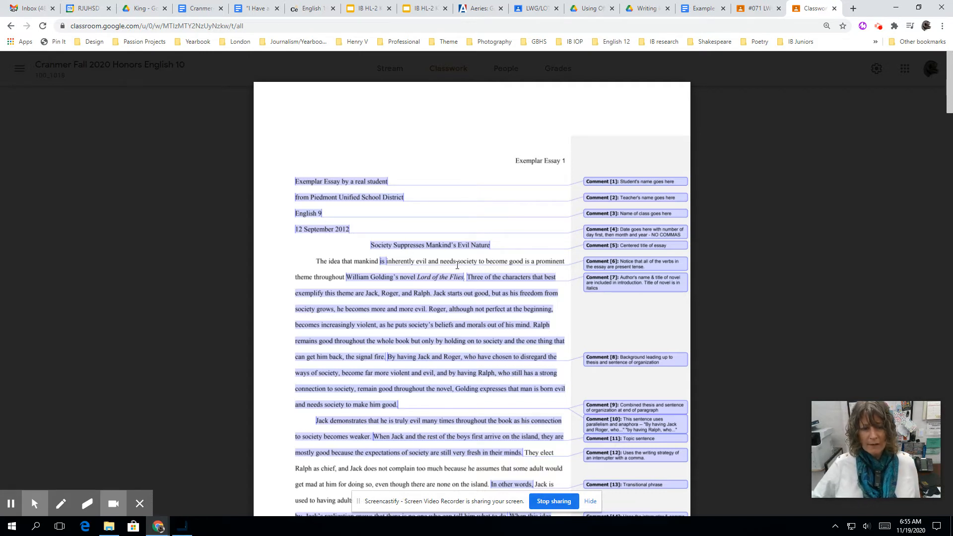
scroll(472, 296, down, 8)
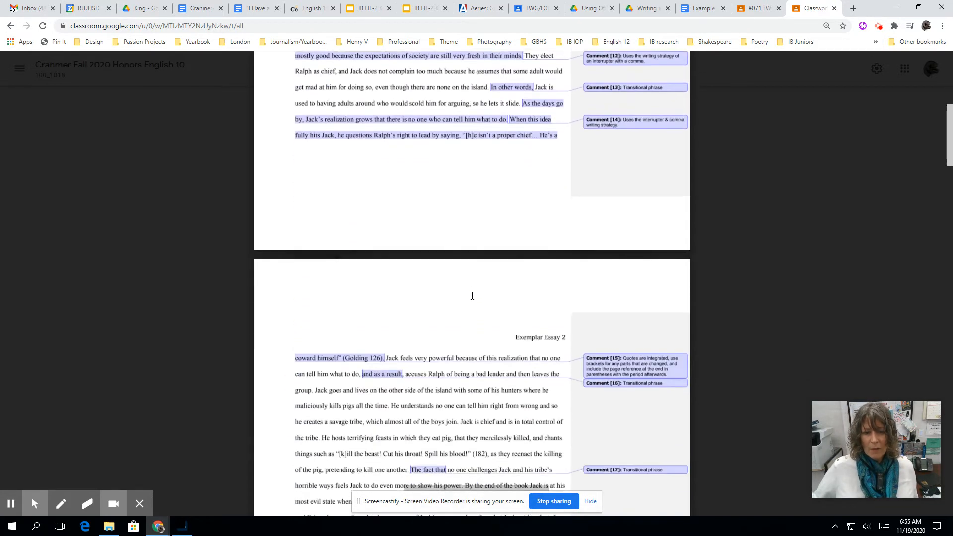
scroll(472, 296, down, 1)
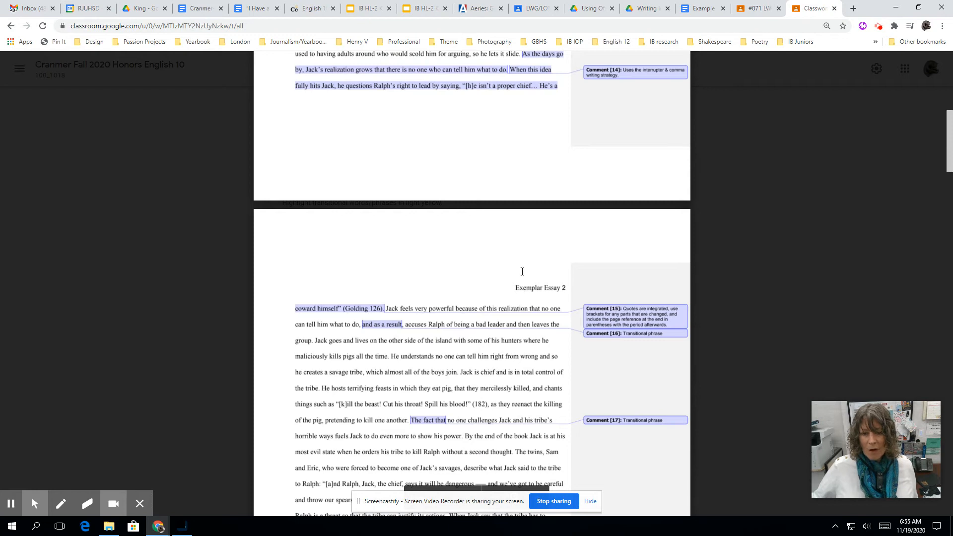
scroll(554, 325, down, 12)
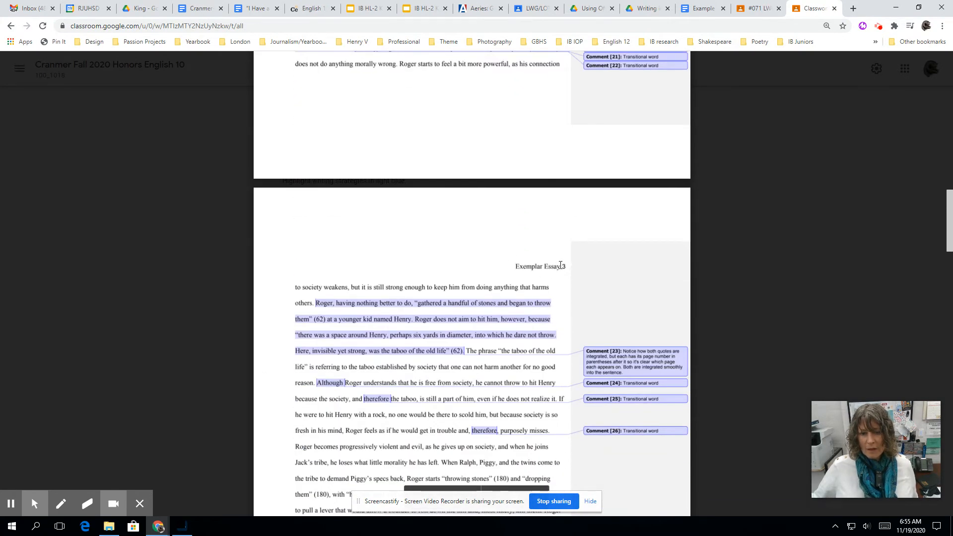
scroll(563, 263, down, 4)
scroll(571, 255, up, 9)
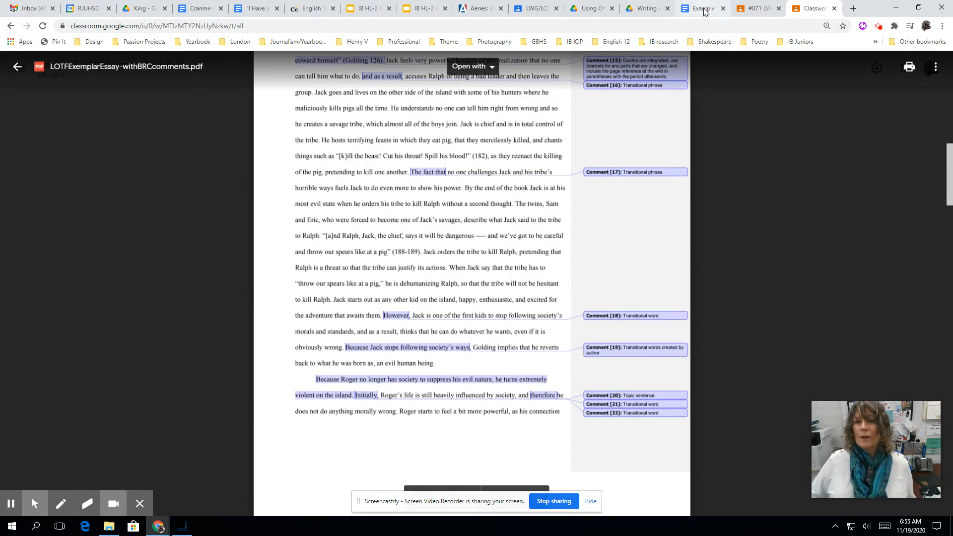
- Return to the MLA example document in Google Docs and add a page header containing the student's last name
click(702, 8)
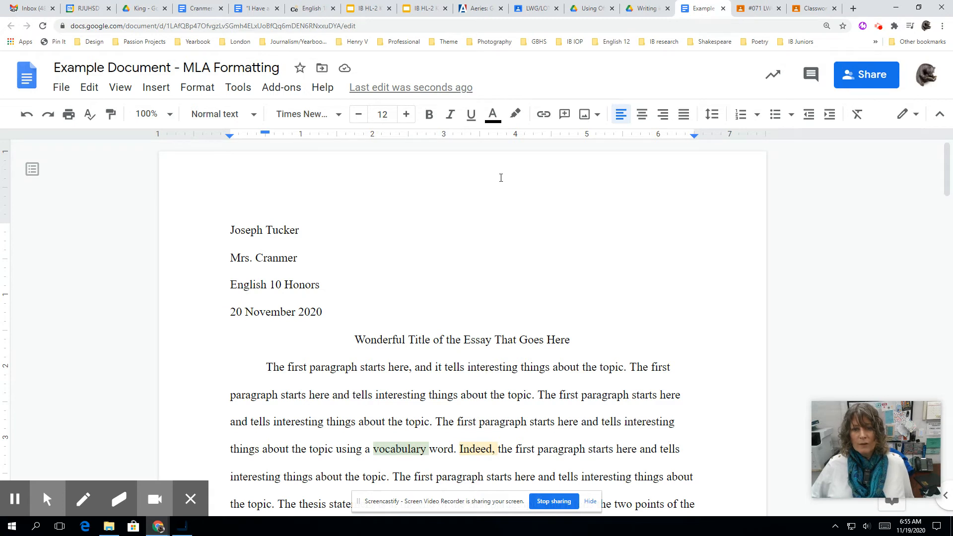
click(155, 88)
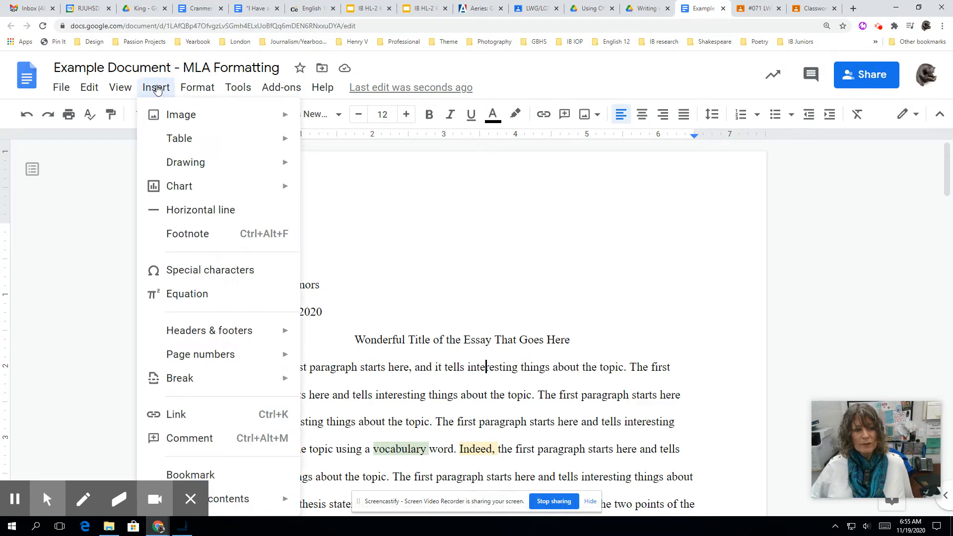
mouse_move(254, 328)
click(332, 335)
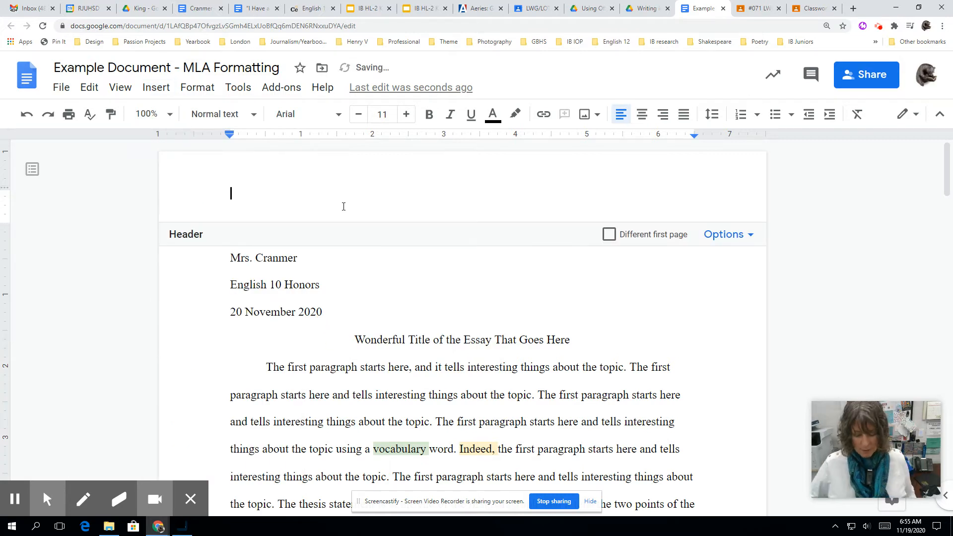
text(Tucker)
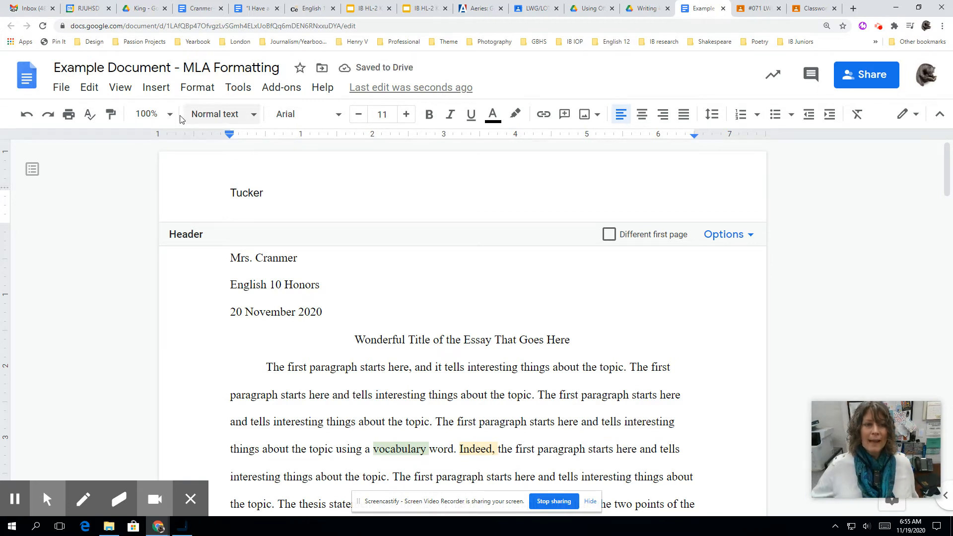
- Insert automatic page numbering after the last name in the header, starting from the first page
click(156, 88)
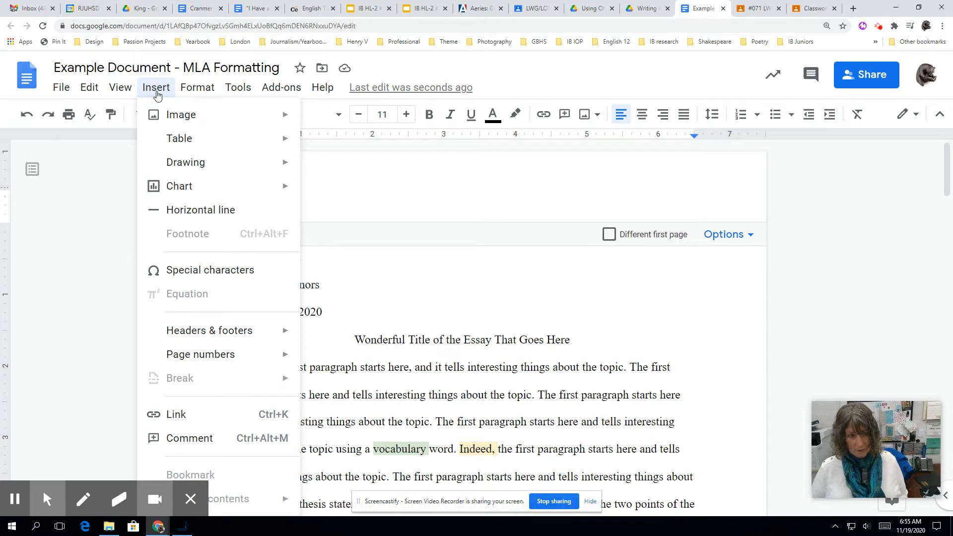
mouse_move(289, 369)
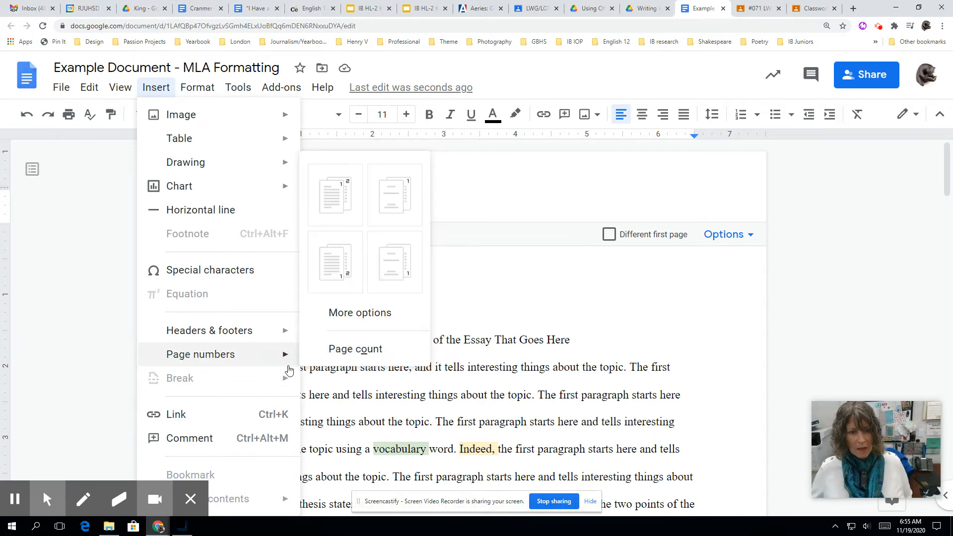
click(335, 195)
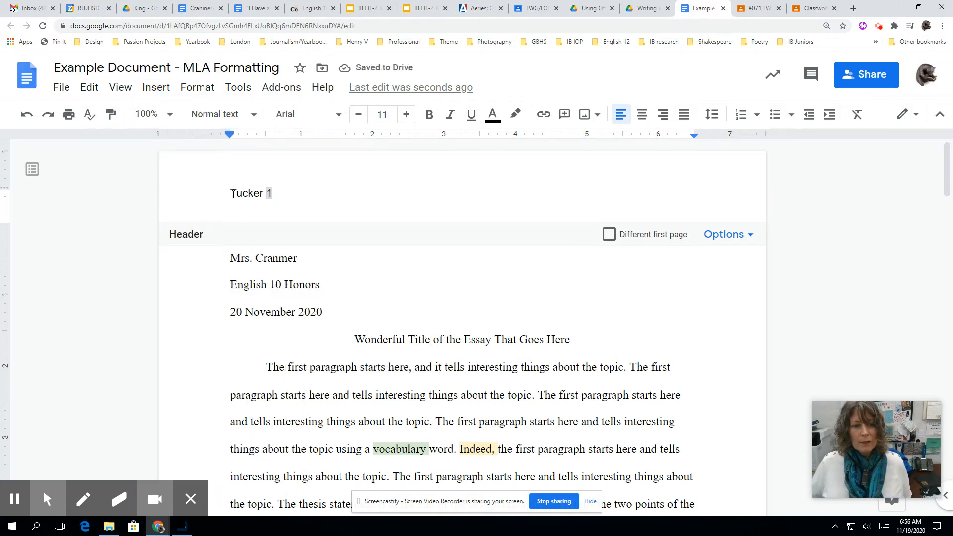
- Format the header's name and page number in Times New Roman, size 12, and right-align them
drag(231, 193, 282, 192)
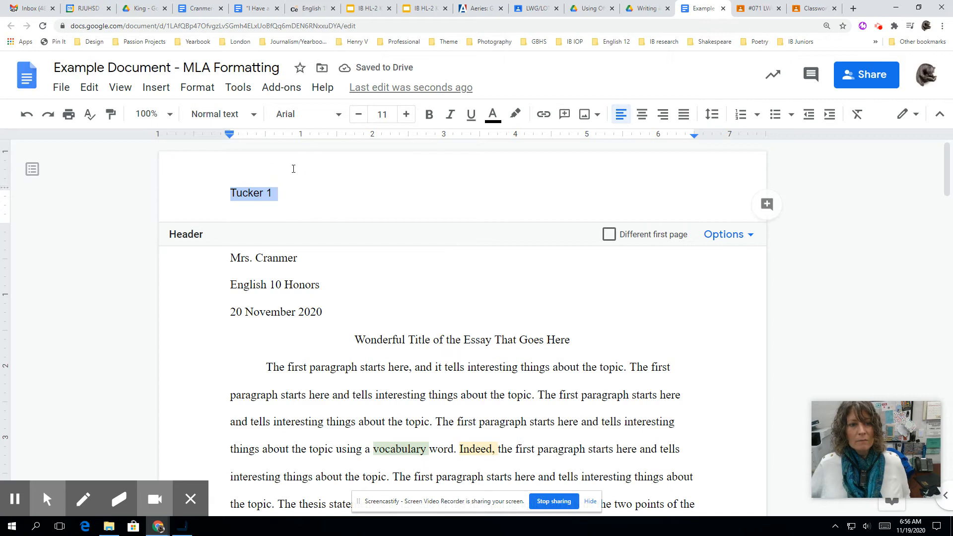
click(338, 114)
click(334, 202)
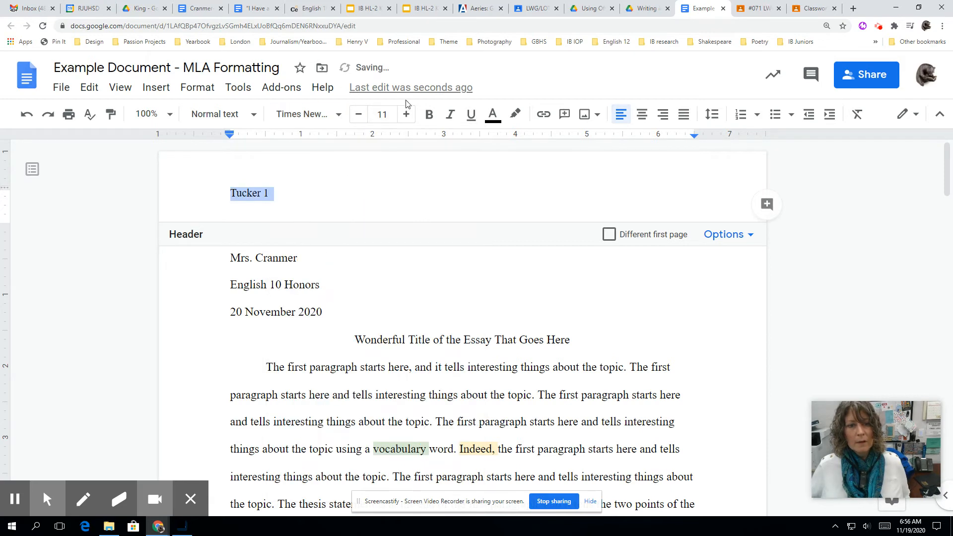
click(406, 114)
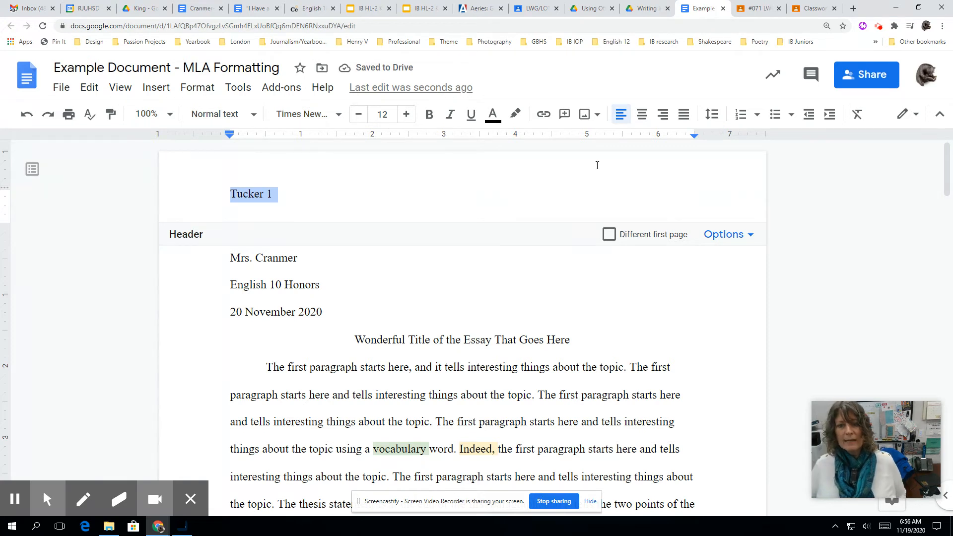
click(663, 115)
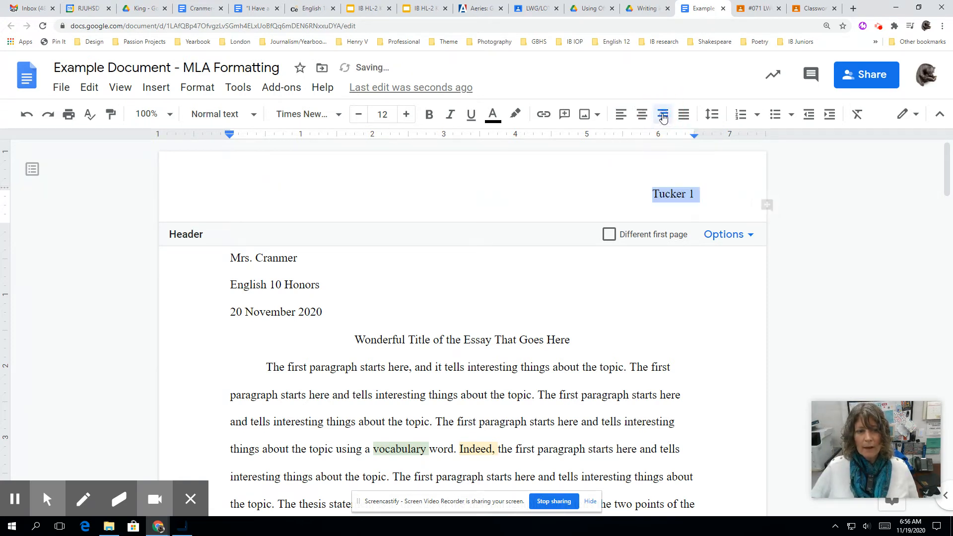
click(615, 345)
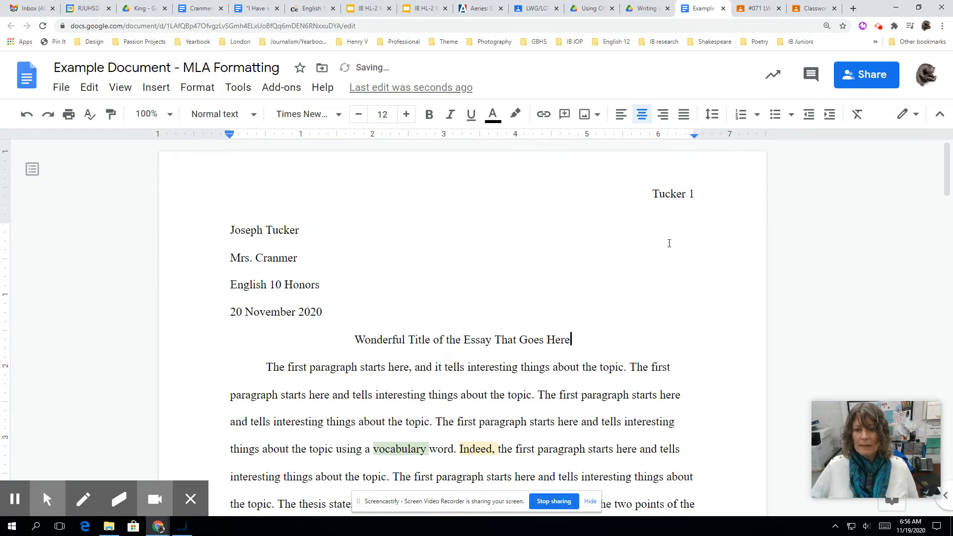
- Review the essay from the first page to the Works cited section, checking the running header and paragraph formatting
scroll(631, 338, down, 9)
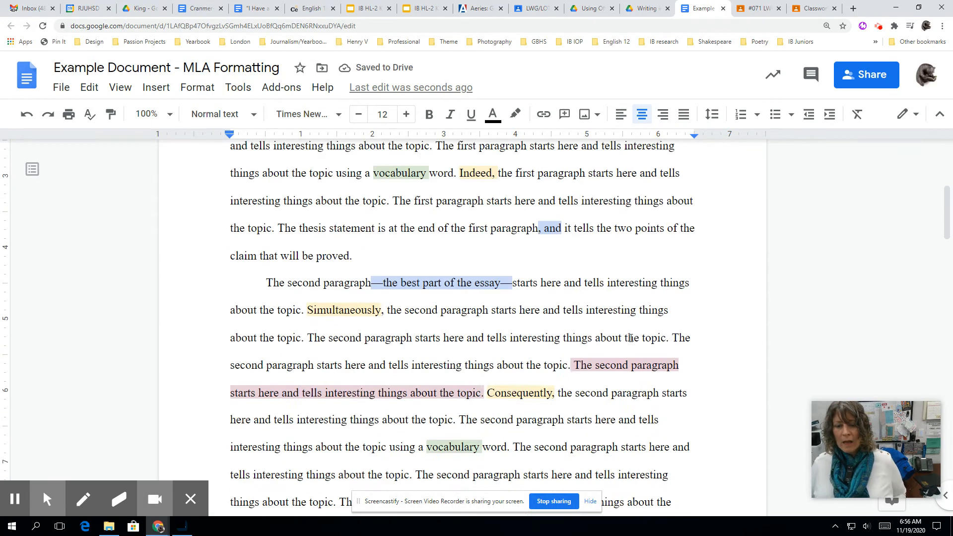
scroll(665, 340, down, 10)
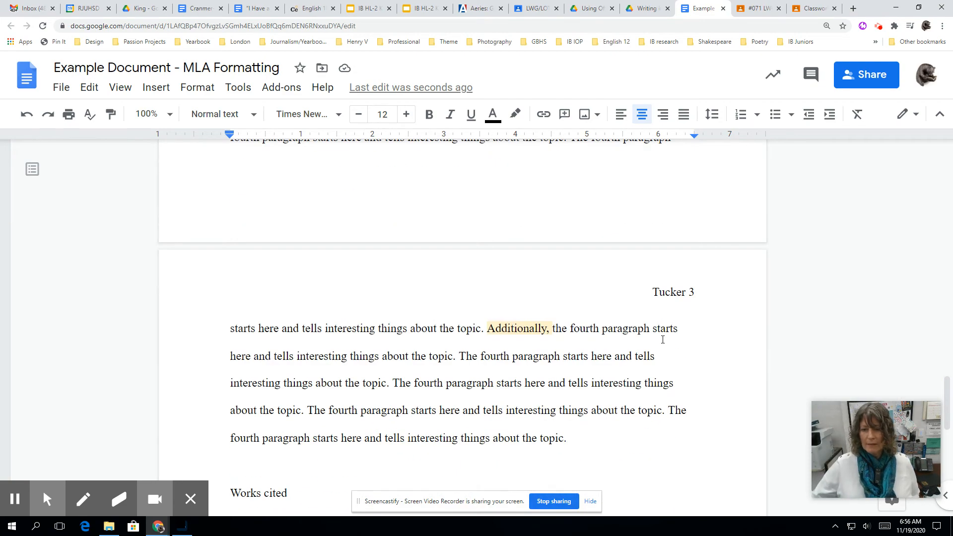
scroll(663, 340, up, 12)
scroll(662, 340, up, 10)
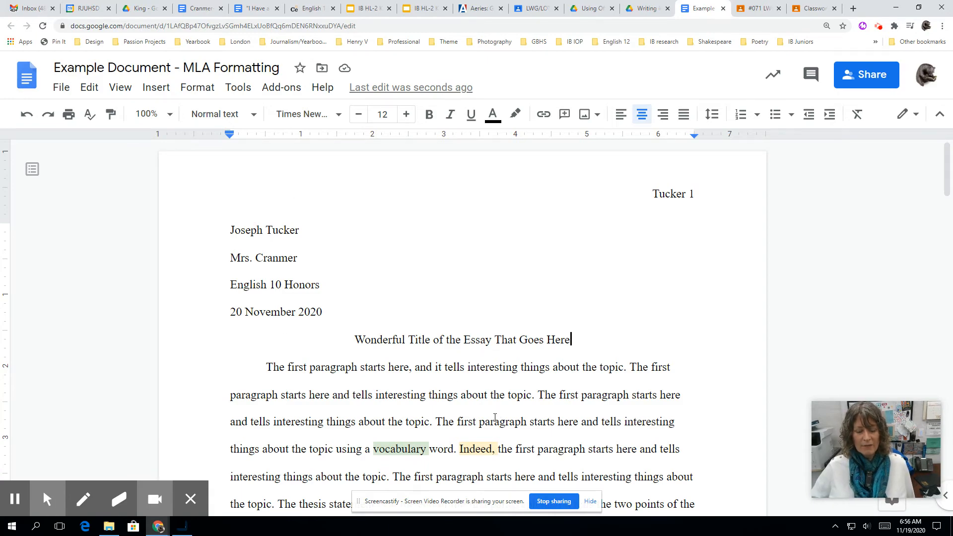
scroll(495, 417, down, 15)
scroll(500, 415, down, 12)
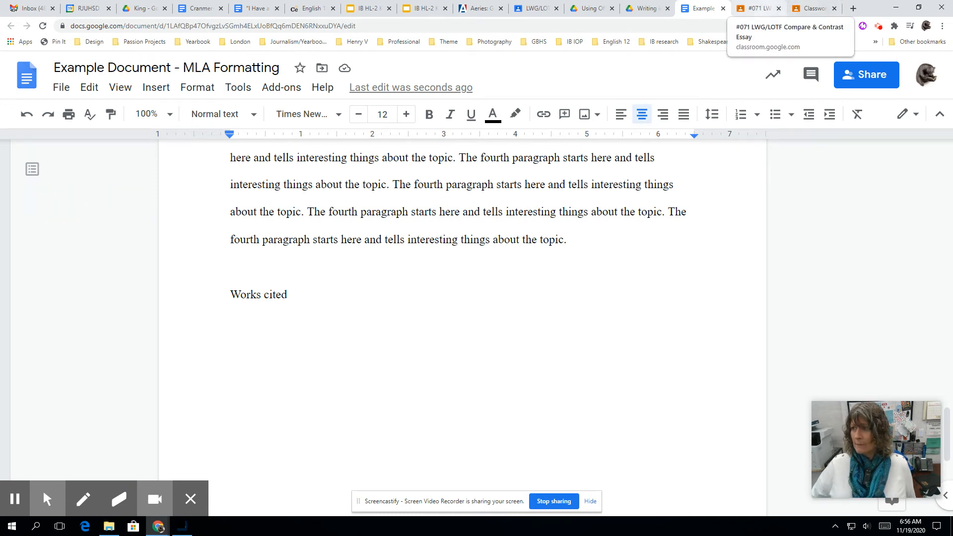
- Open the "Fall 2020 - 10H LWG/LOTF Compare & Contrast Essay" assignment document and copy its two Works Cited entries, A Long Way Gone and Lord of the Flies
drag(952, 17, 831, 16)
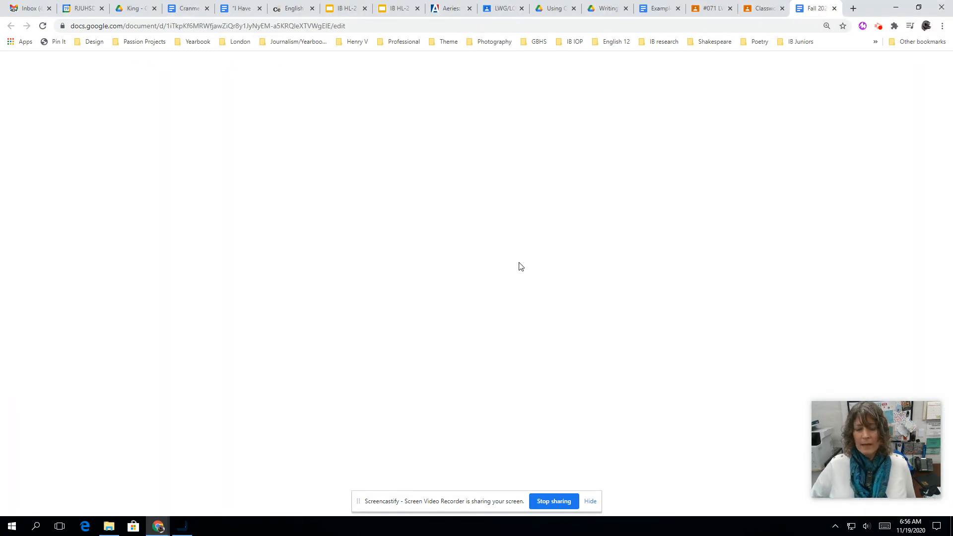
scroll(501, 303, down, 10)
scroll(502, 302, down, 2)
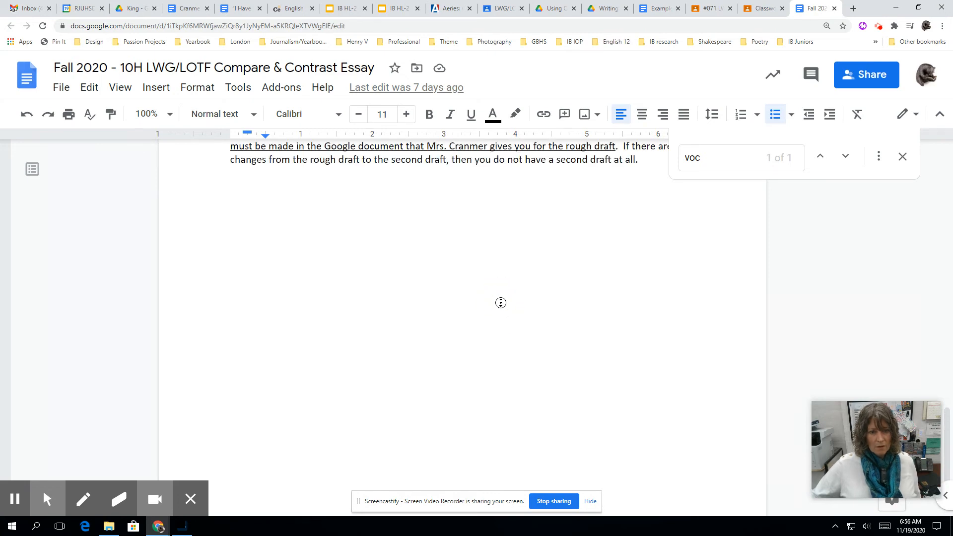
scroll(487, 296, up, 4)
scroll(488, 296, up, 13)
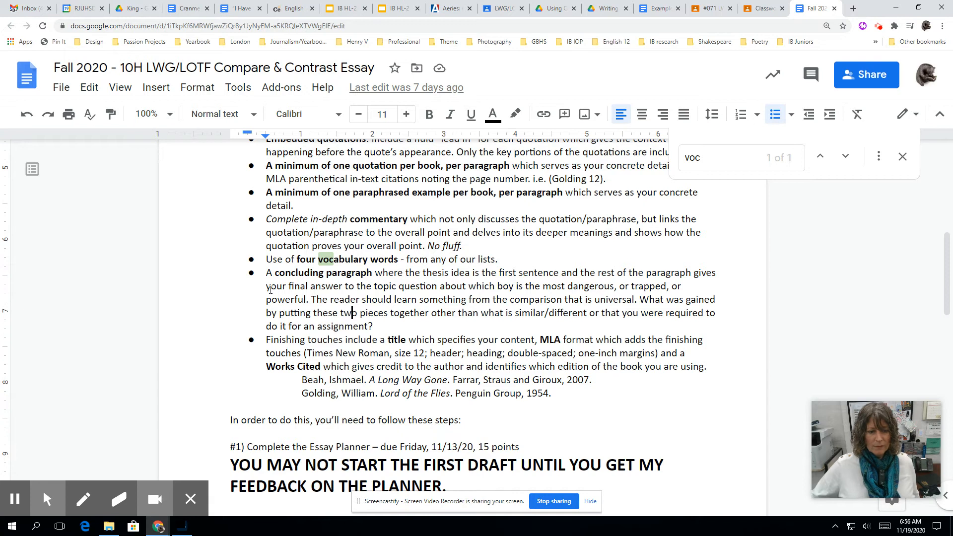
drag(302, 380, 557, 397)
key(ctrl+c)
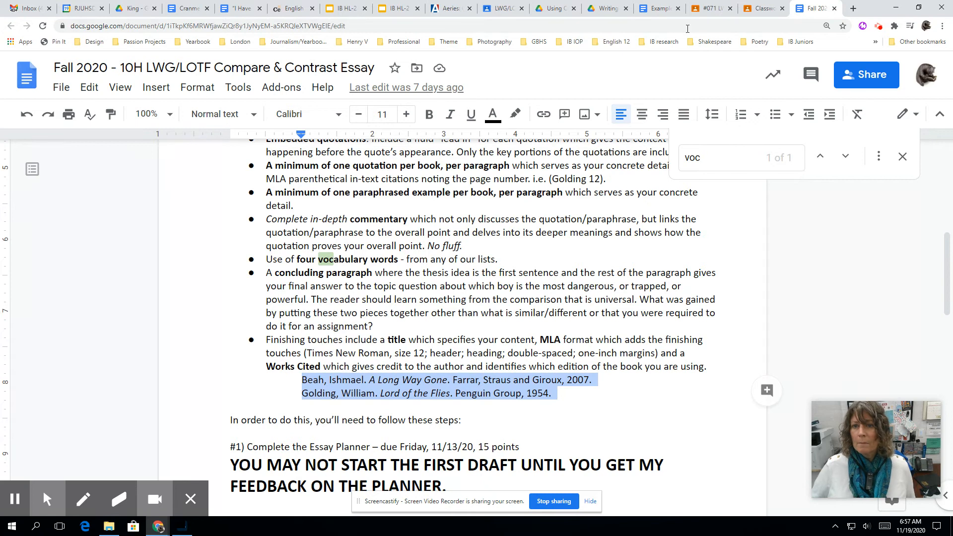
- Return to the MLA example document and paste both citations below the "Works cited" heading, keeping the book titles italic
click(660, 9)
click(286, 296)
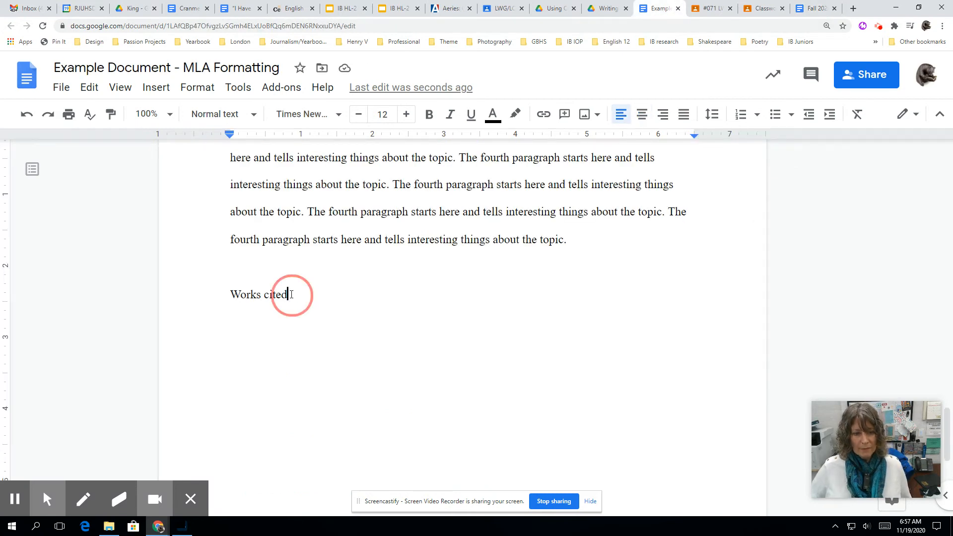
key(Return)
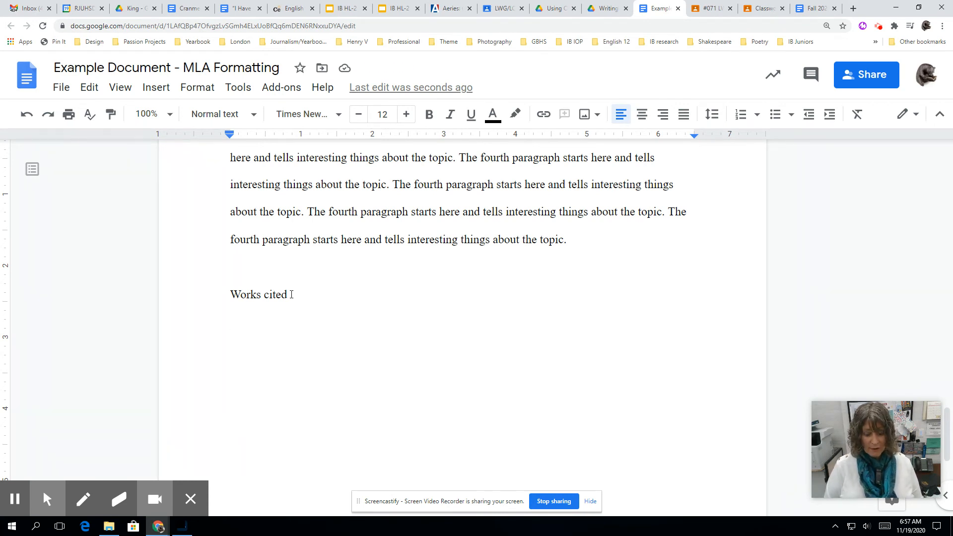
key(ctrl+v)
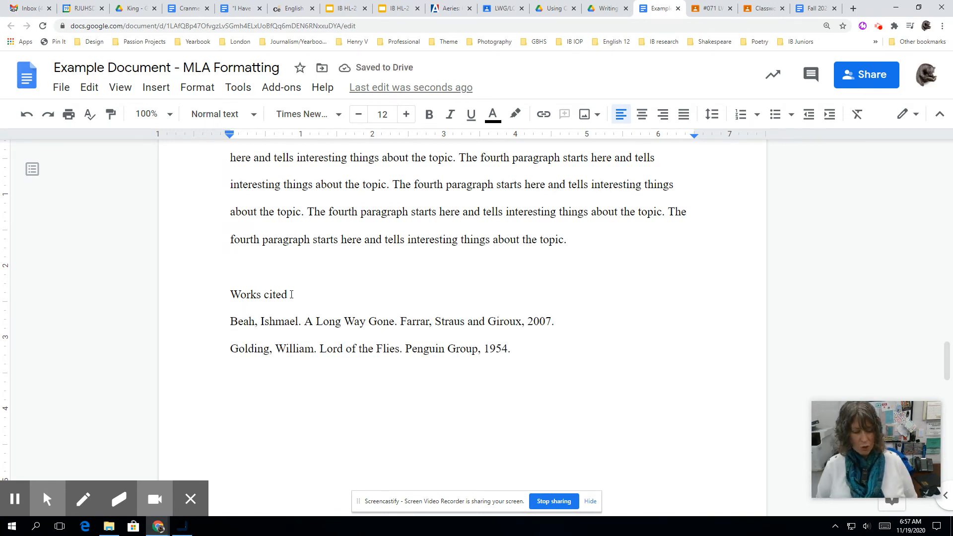
key(ctrl+z)
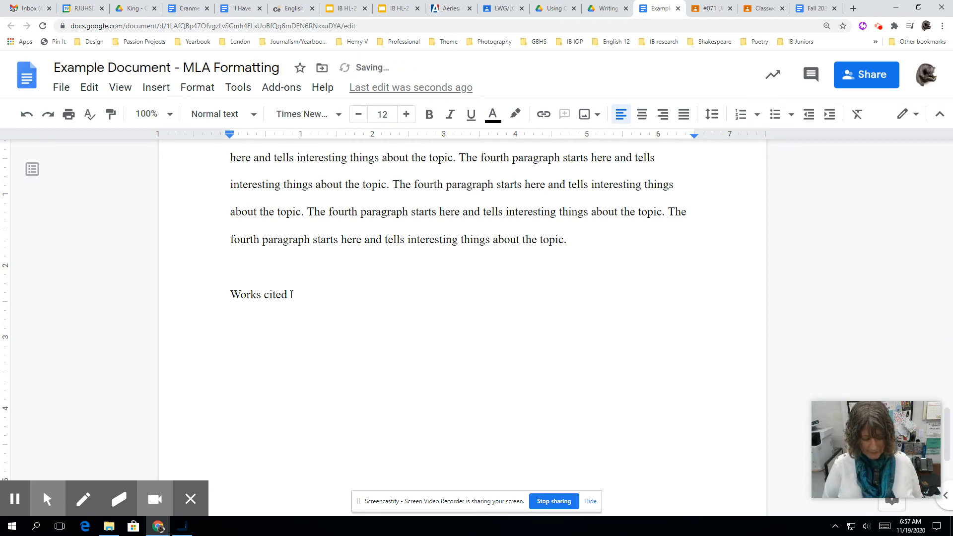
key(ctrl+v)
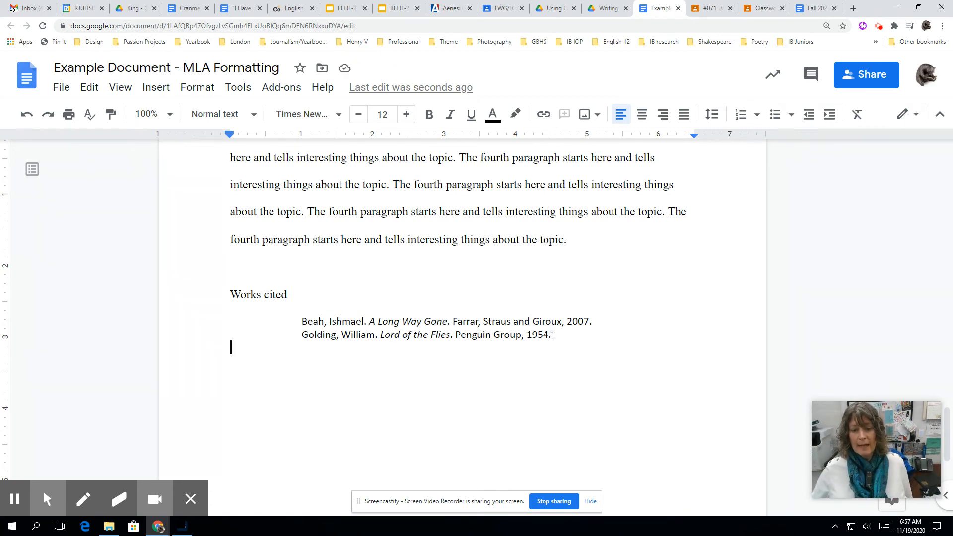
- Move the two pasted citations flush with the margin and format them in Times New Roman, size 12
drag(553, 335, 272, 323)
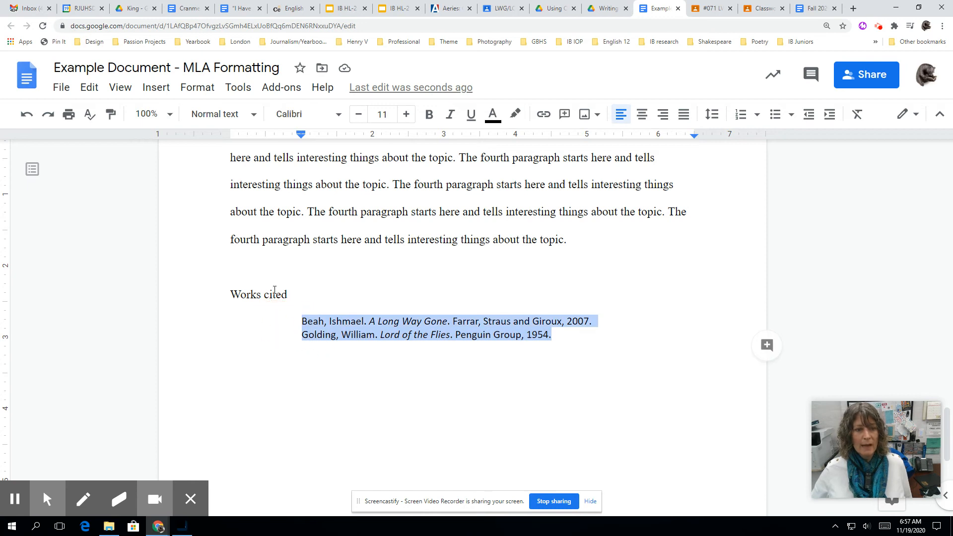
drag(300, 134, 229, 145)
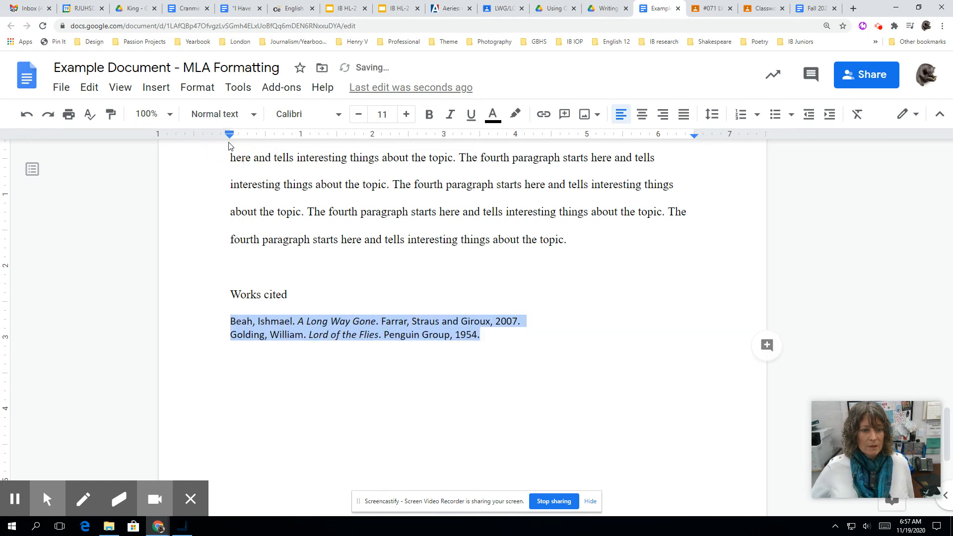
click(341, 117)
click(344, 199)
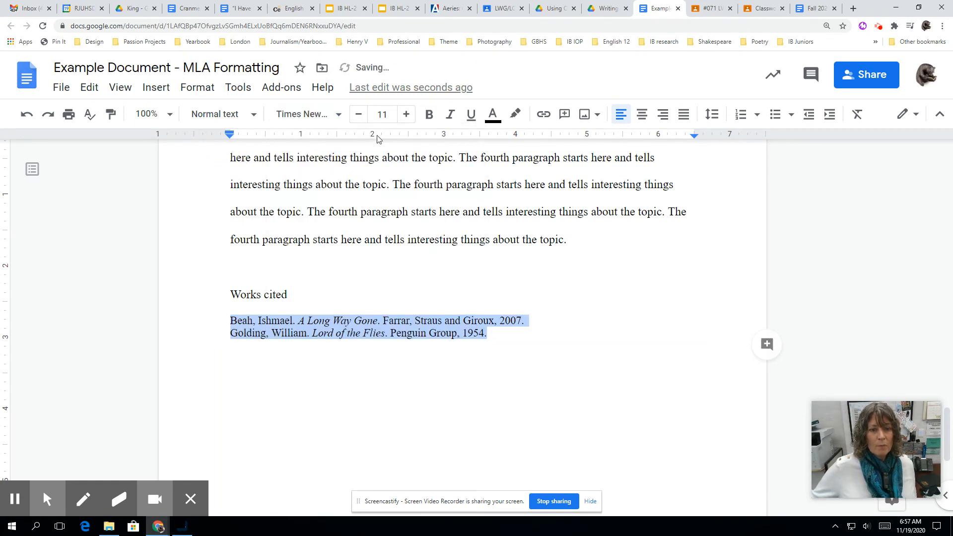
click(405, 115)
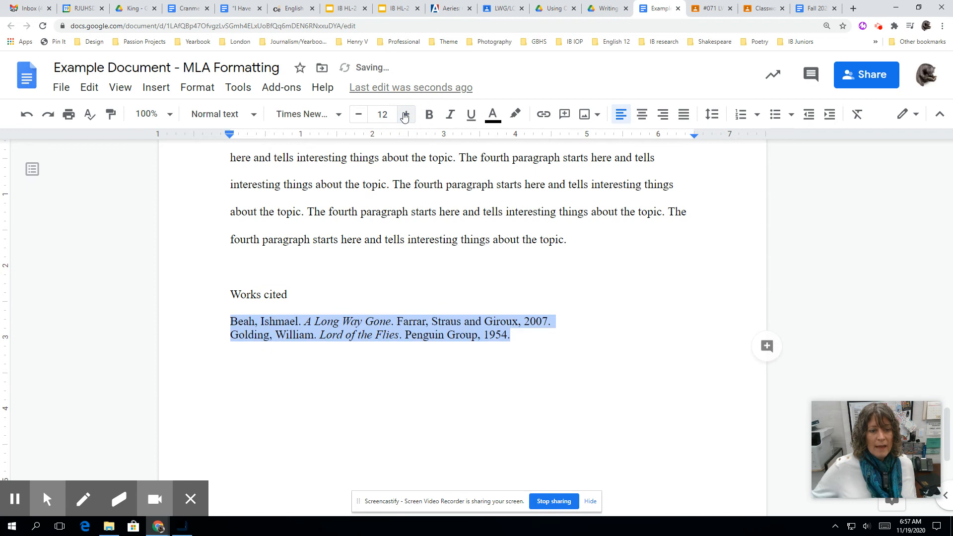
- Set the line spacing of the two citations to double
click(155, 89)
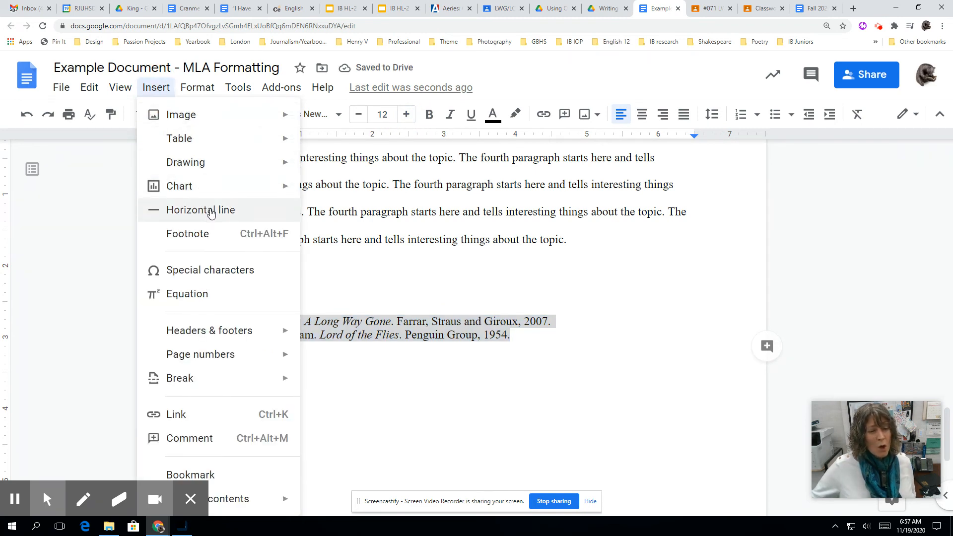
mouse_move(240, 341)
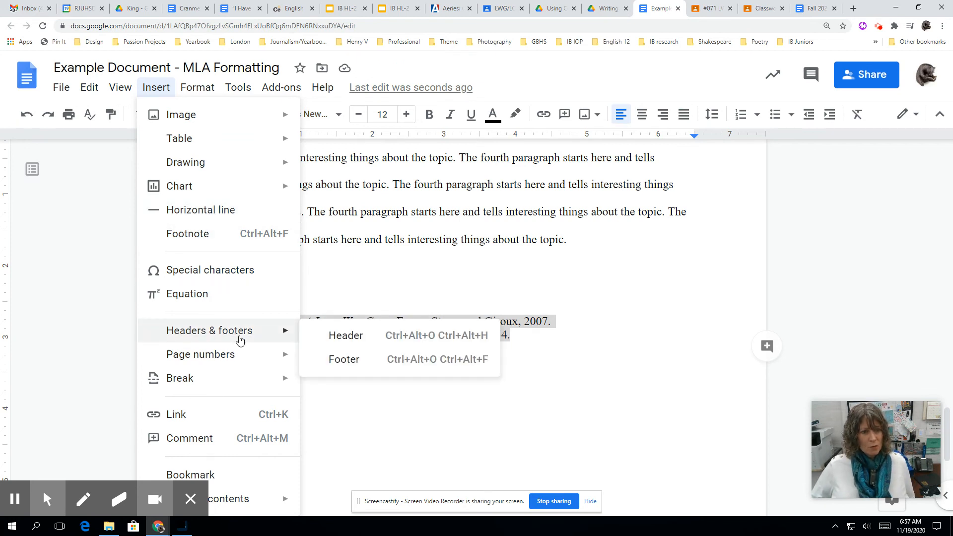
click(197, 87)
mouse_move(235, 188)
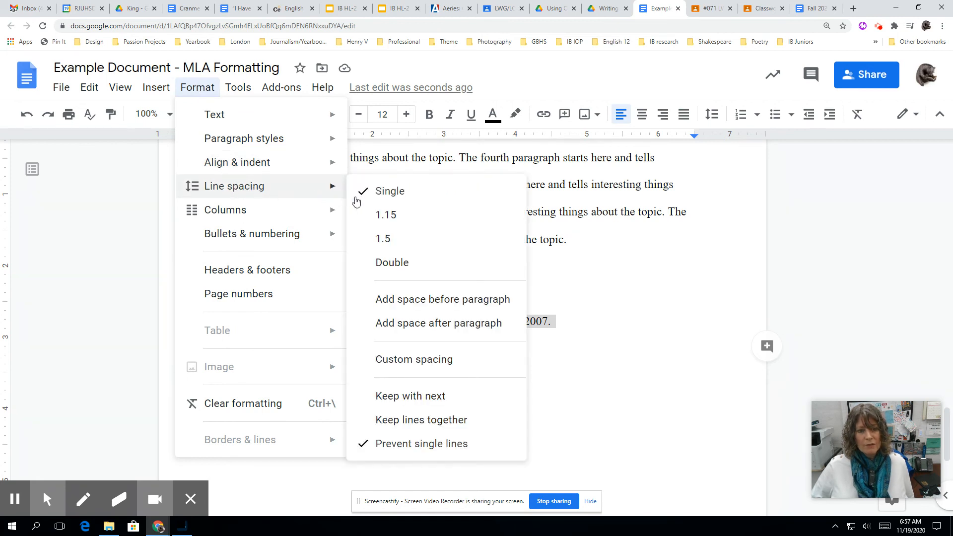
click(380, 264)
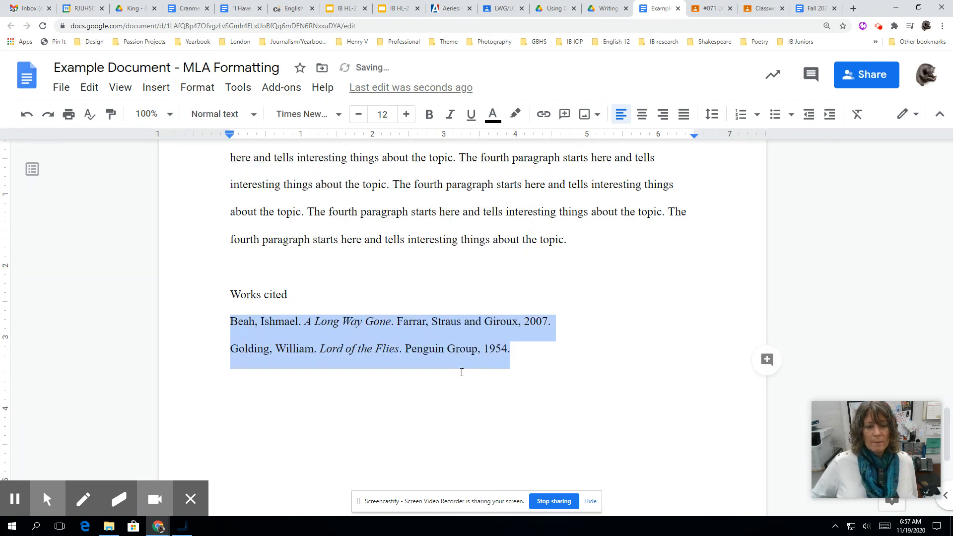
click(465, 323)
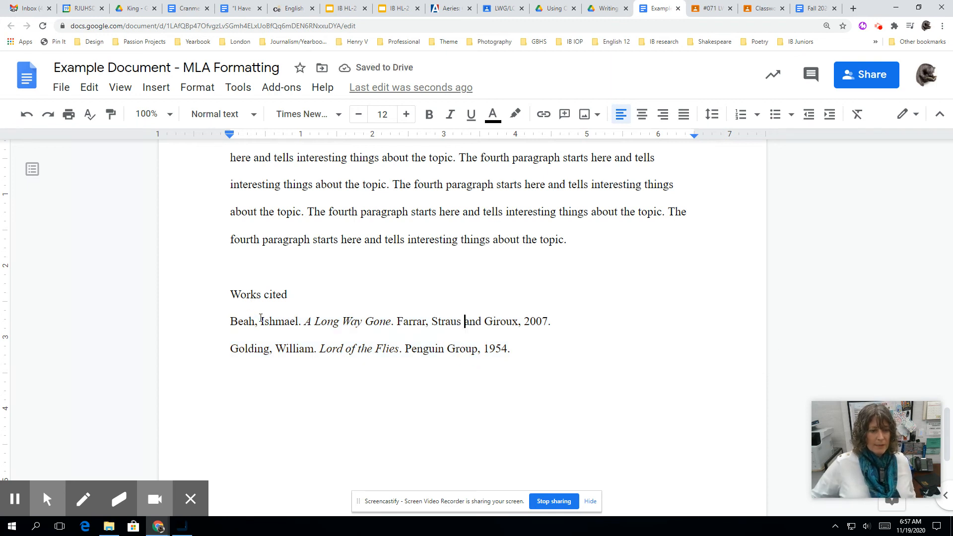
- Capitalize the second word of the heading so it reads "Works Cited"
click(270, 294)
key(BackSpace)
text(C)
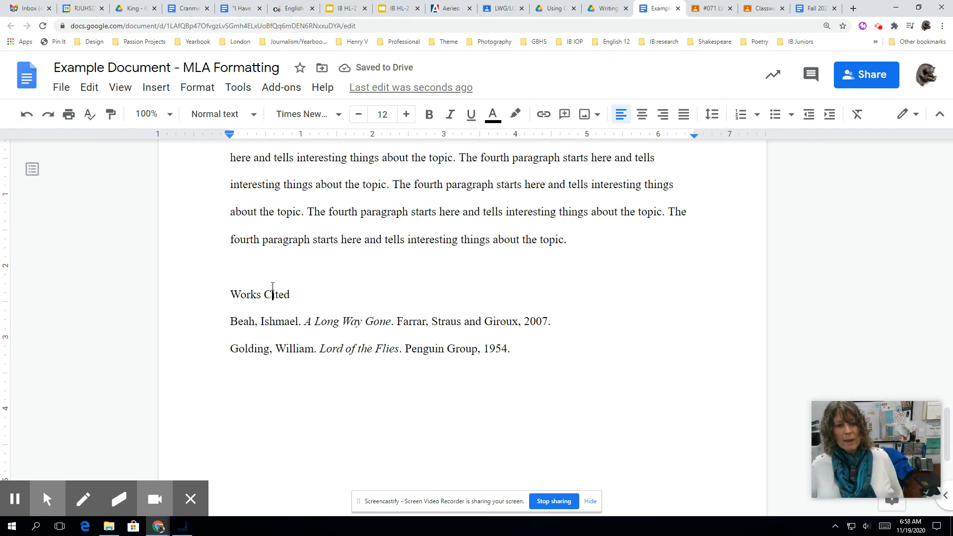
- Try to push the Works Cited section down the page by adding blank lines above its heading
click(265, 273)
key(Return)
key(Return)
key(Return)
key(Return)
key(Return)
key(Return)
key(Return)
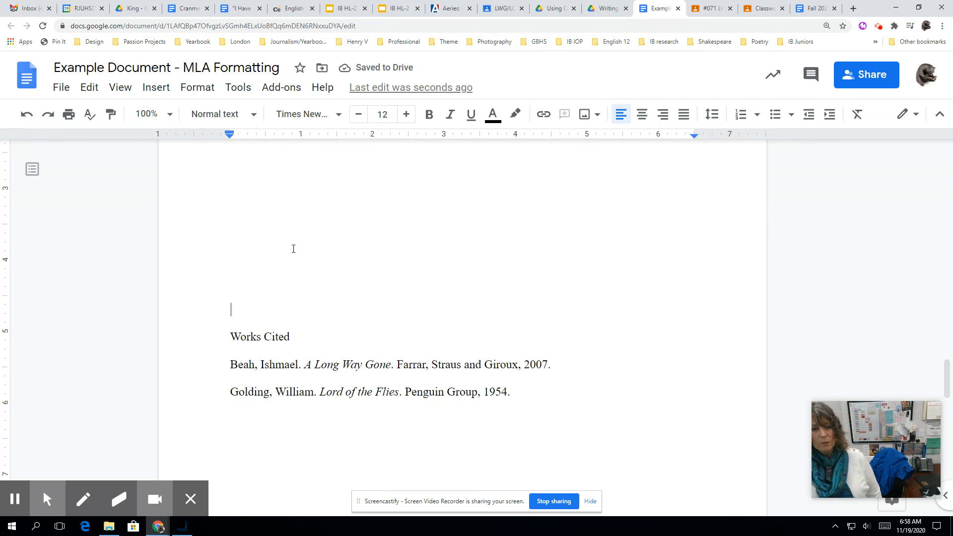
- Delete all blank lines between the end of the fourth paragraph and the Works Cited heading
key(BackSpace)
key(BackSpace)
key(BackSpace)
key(BackSpace)
key(BackSpace)
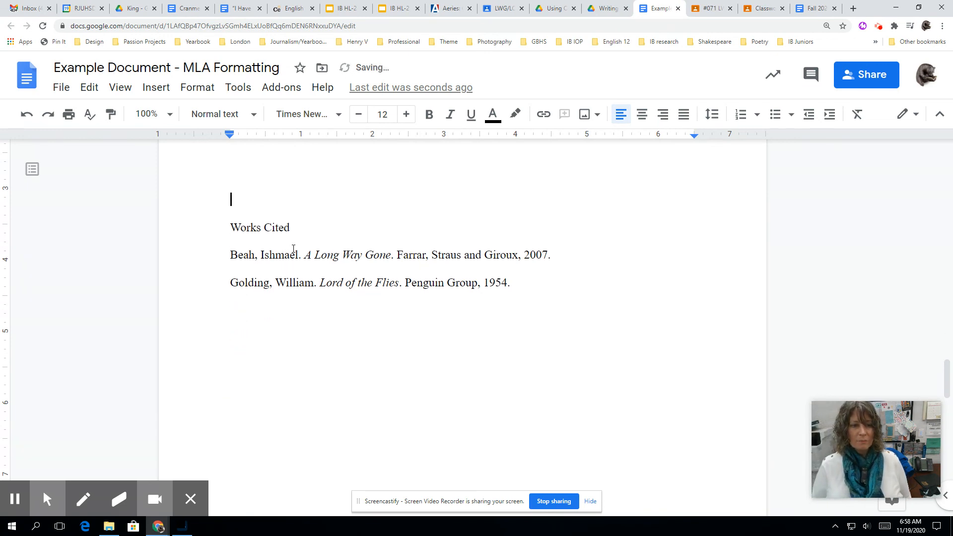
key(BackSpace)
key(BackSpace)
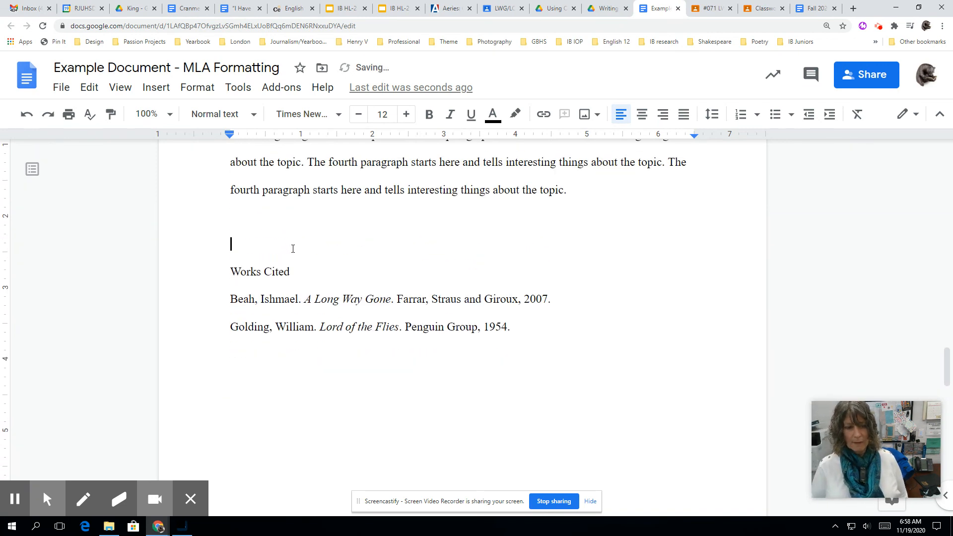
key(BackSpace)
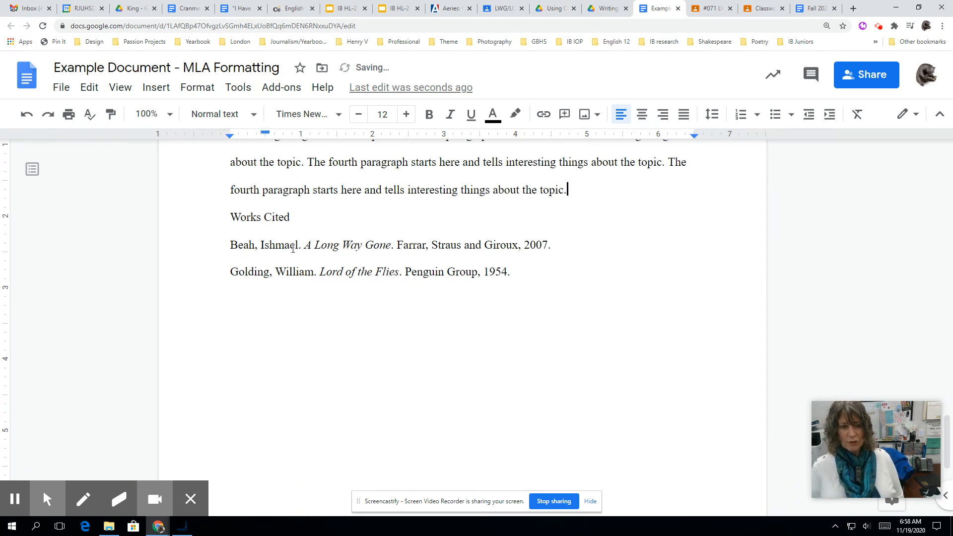
- Insert a page break directly before the Works Cited heading so the section starts on its own page
click(231, 216)
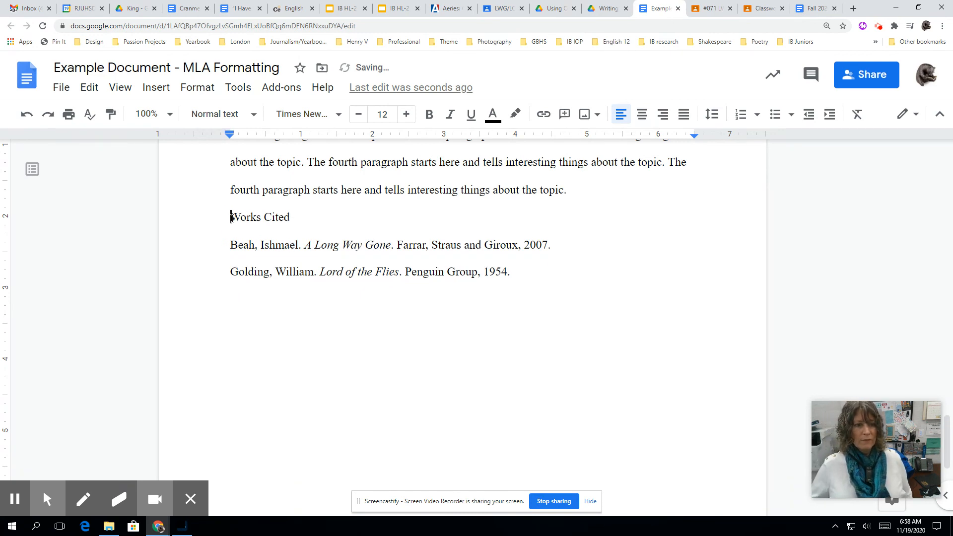
click(155, 87)
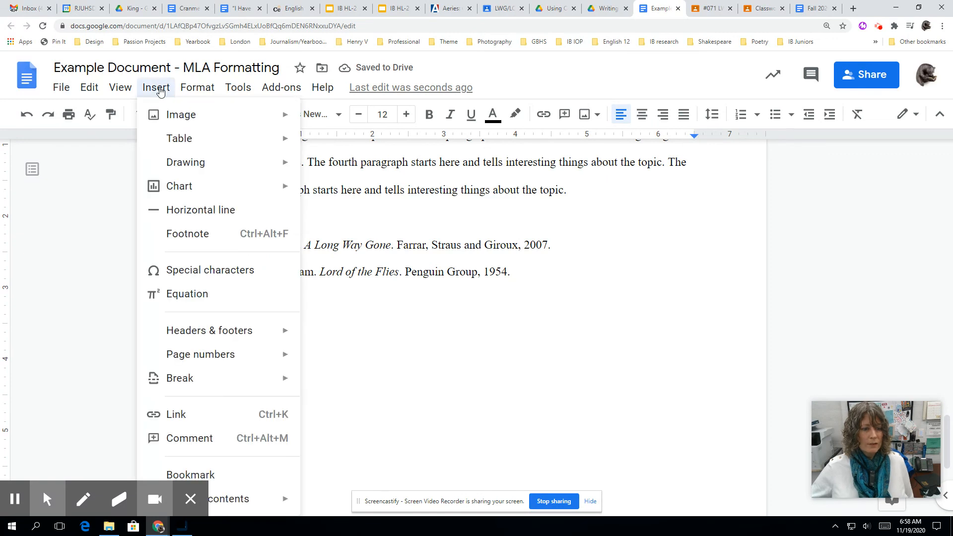
mouse_move(219, 378)
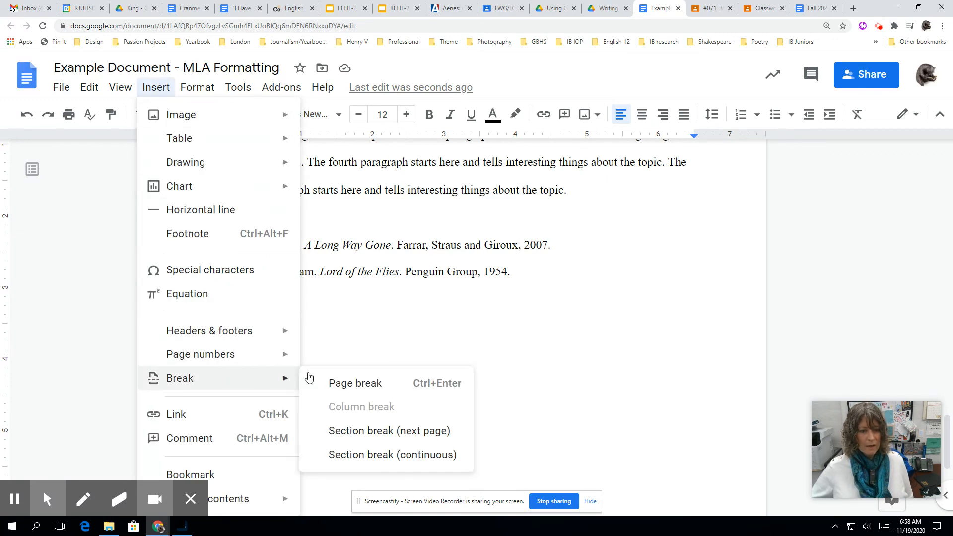
click(332, 382)
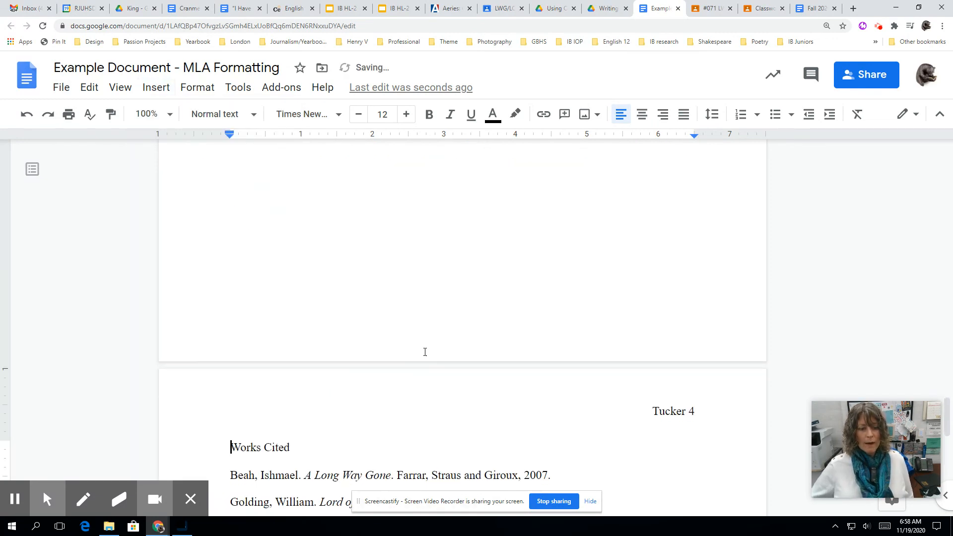
- Center the "Works Cited" heading on its page, leaving the citations left-aligned
scroll(425, 351, down, 5)
double_click(264, 204)
drag(290, 200, 230, 200)
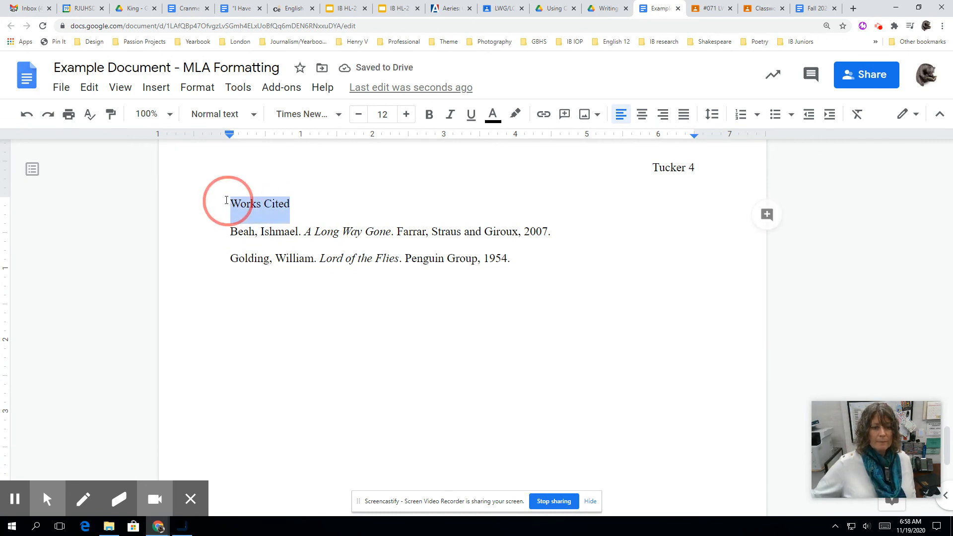
click(641, 115)
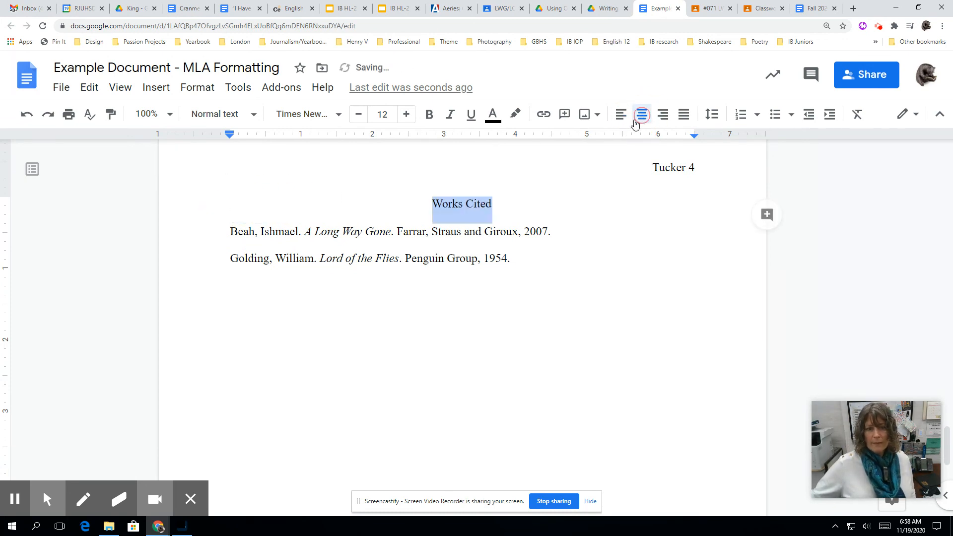
click(583, 275)
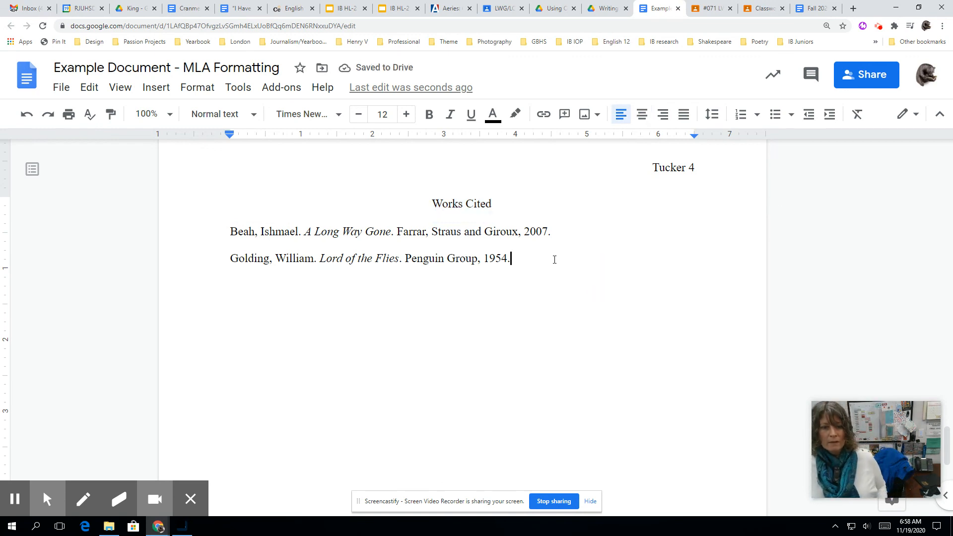
scroll(555, 260, up, 20)
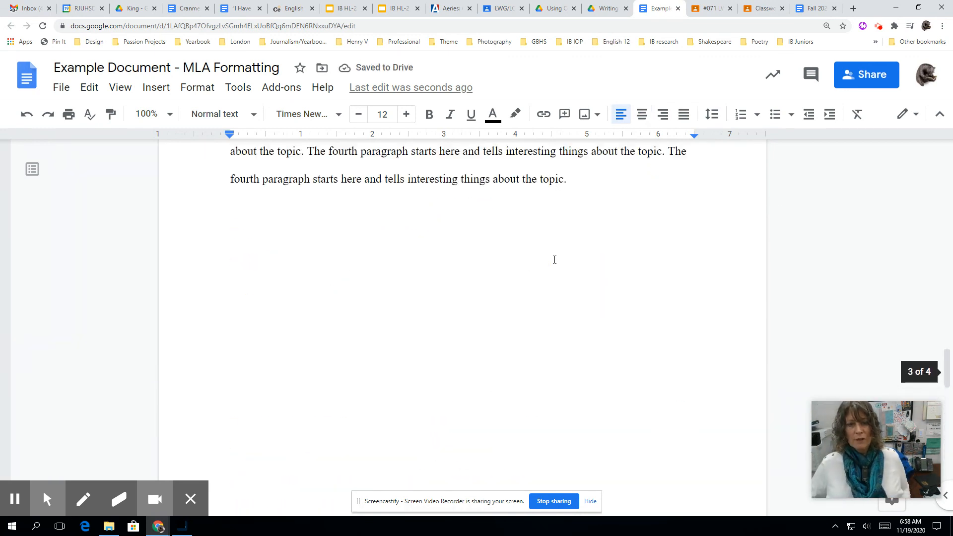
scroll(554, 260, up, 20)
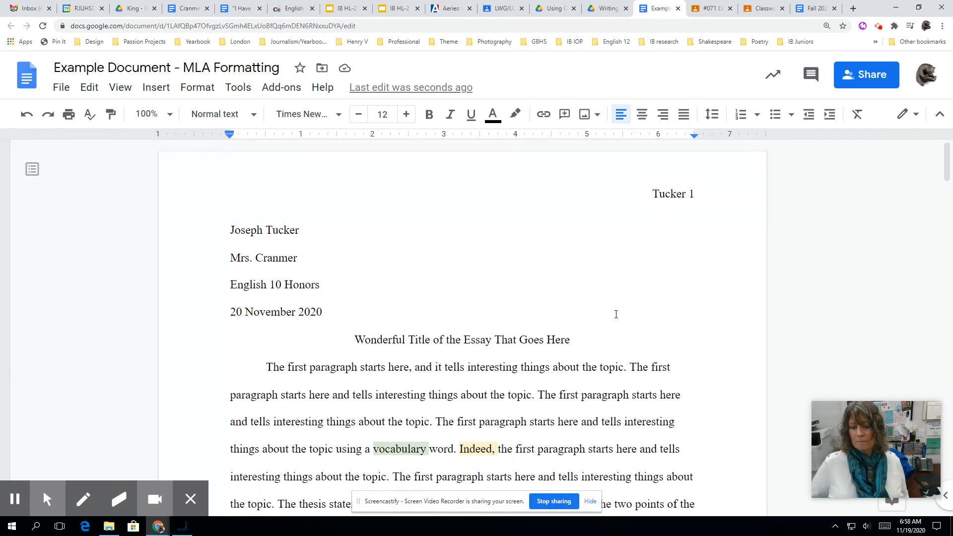
mouse_move(43, 498)
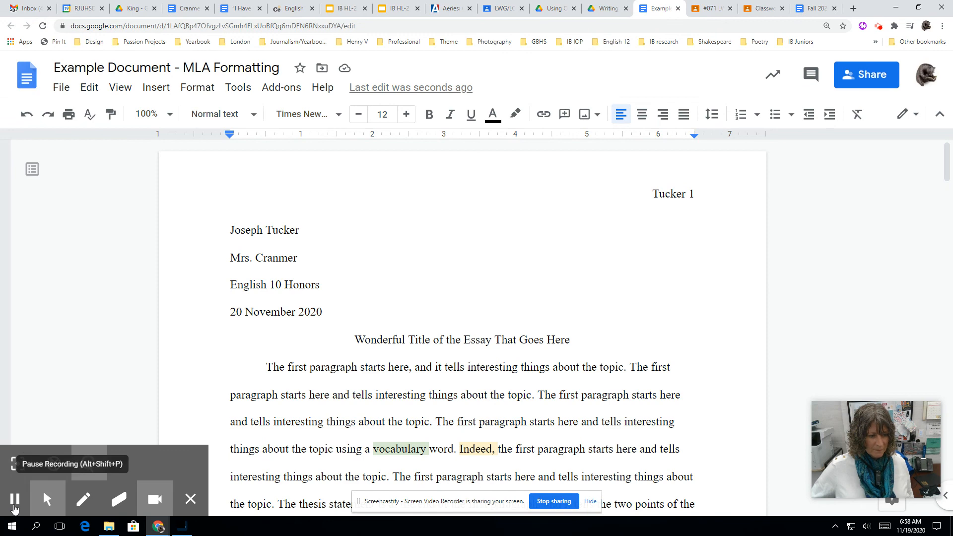